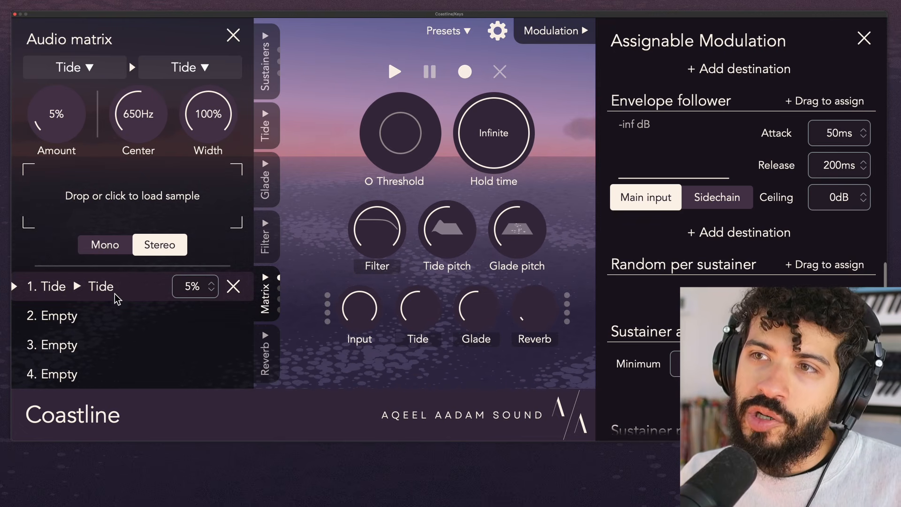
# - Look through the empty audio matrix slots and the source and destination options of the first Tide-to-Tide routing
pyautogui.click(111, 318)
pyautogui.click(111, 338)
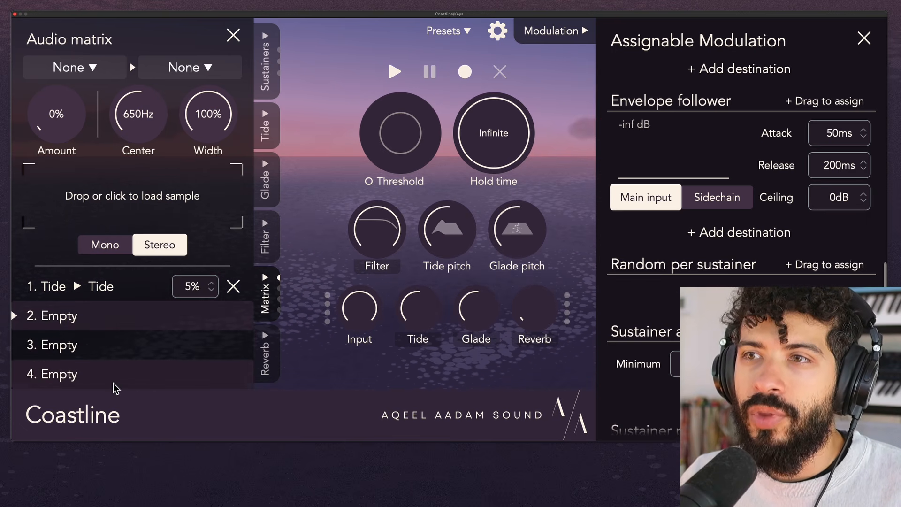
pyautogui.click(118, 285)
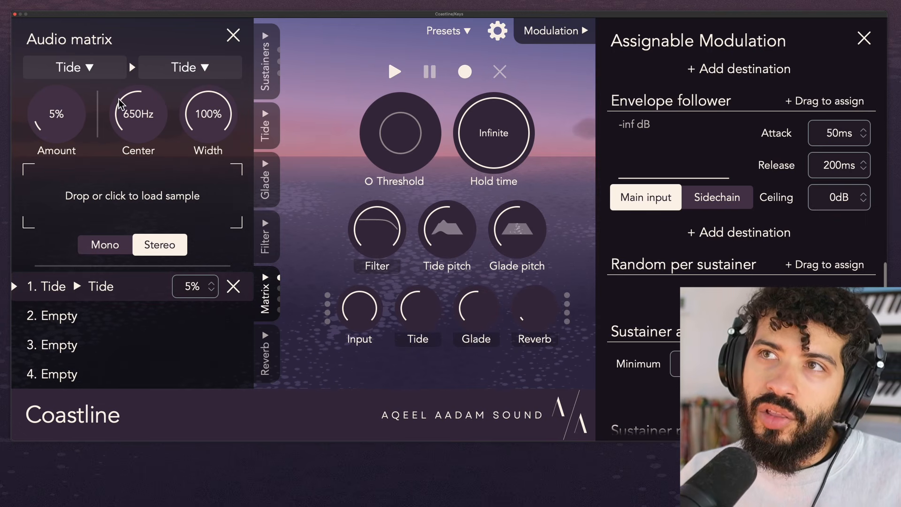
pyautogui.click(90, 66)
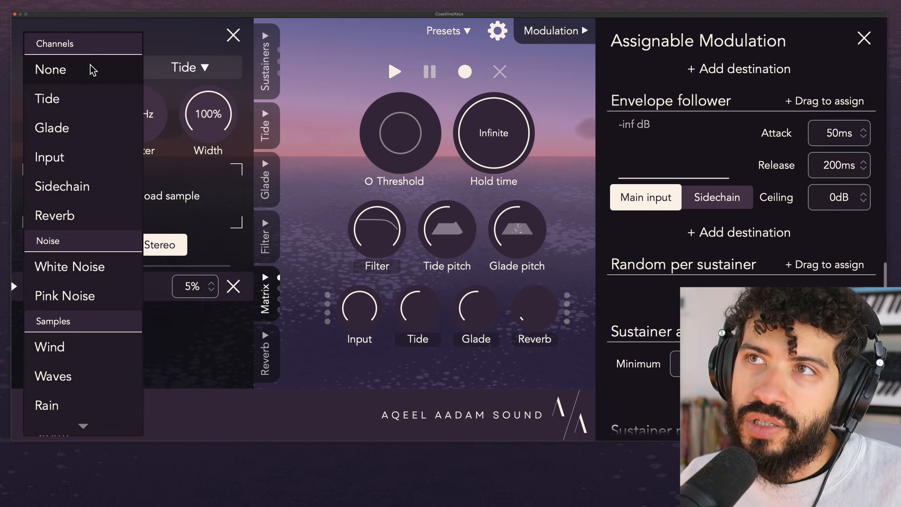
pyautogui.click(103, 105)
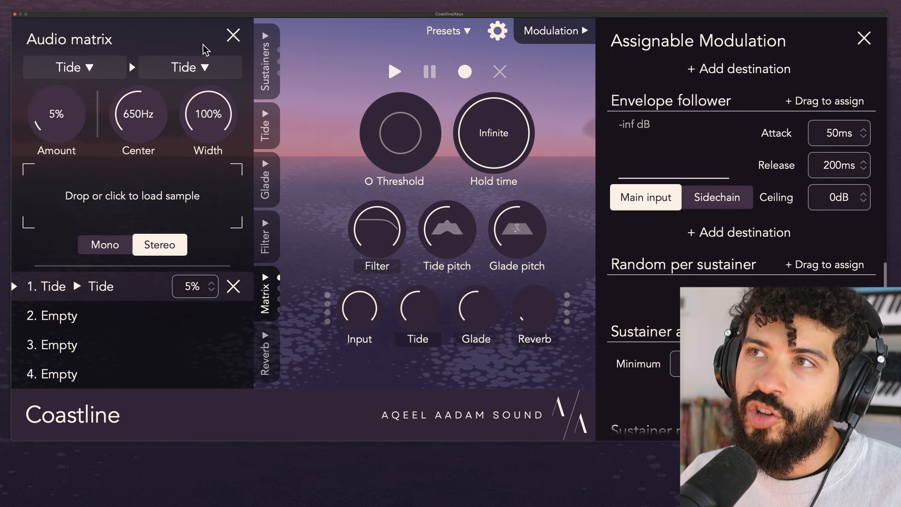
pyautogui.click(196, 74)
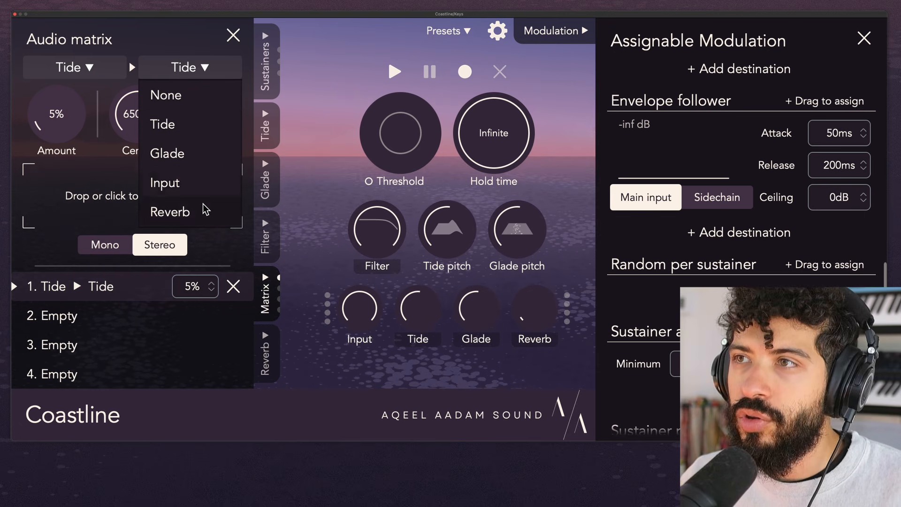
pyautogui.click(93, 72)
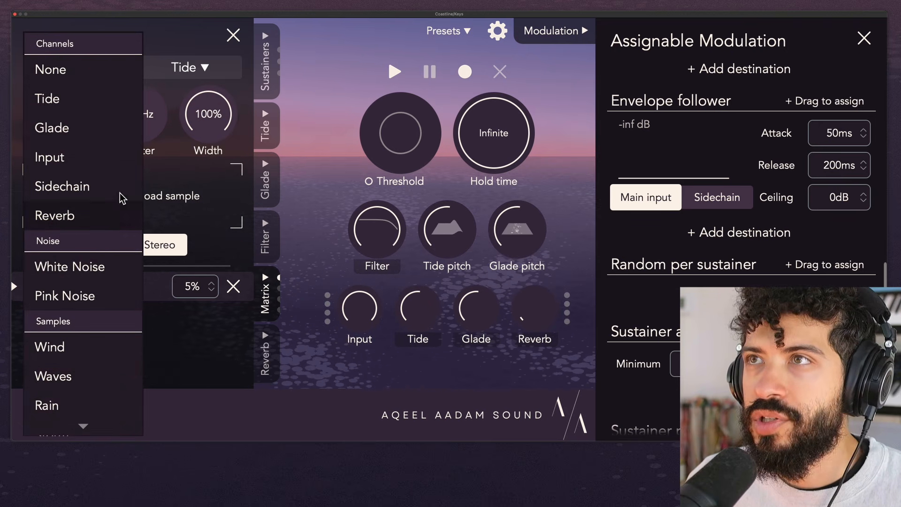
pyautogui.click(166, 43)
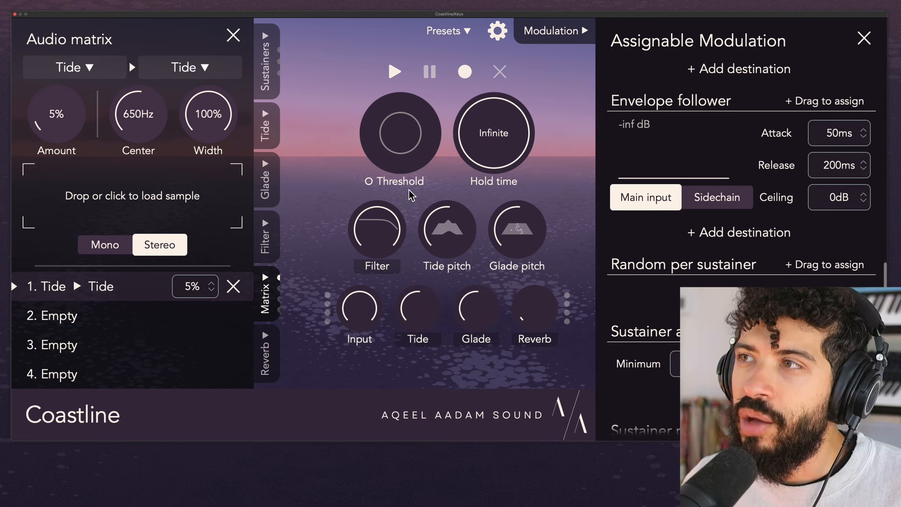
# - Lower the Glade level to 0% and raise the Tide level to 63%
pyautogui.moveTo(491, 322); pyautogui.dragTo(486, 335)
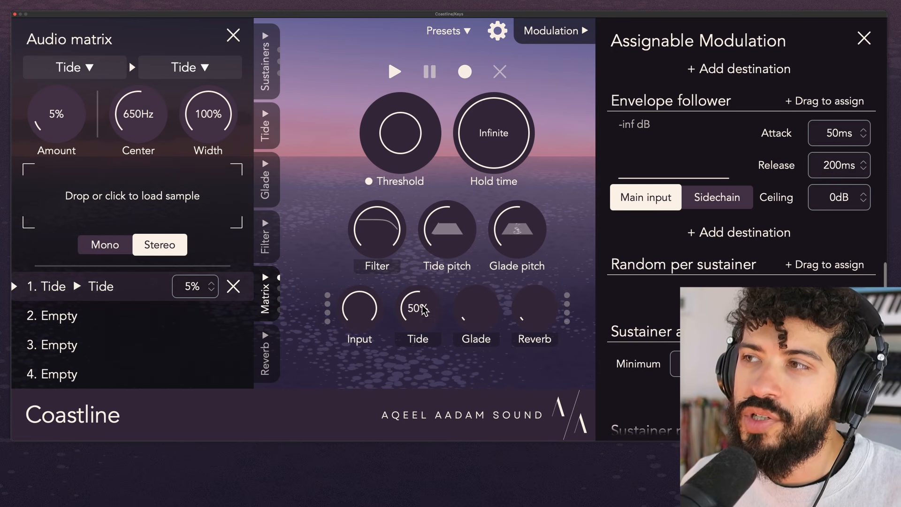
pyautogui.moveTo(415, 303); pyautogui.dragTo(417, 288)
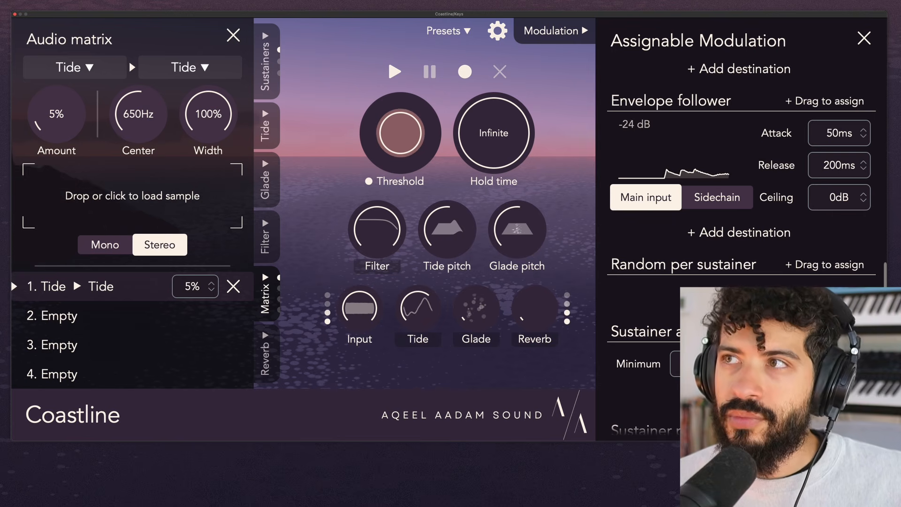
# - Drop the Tide-to-Tide routing amount to 0% and try higher feedback amounts, ending at 10%
pyautogui.moveTo(63, 123); pyautogui.dragTo(75, 232)
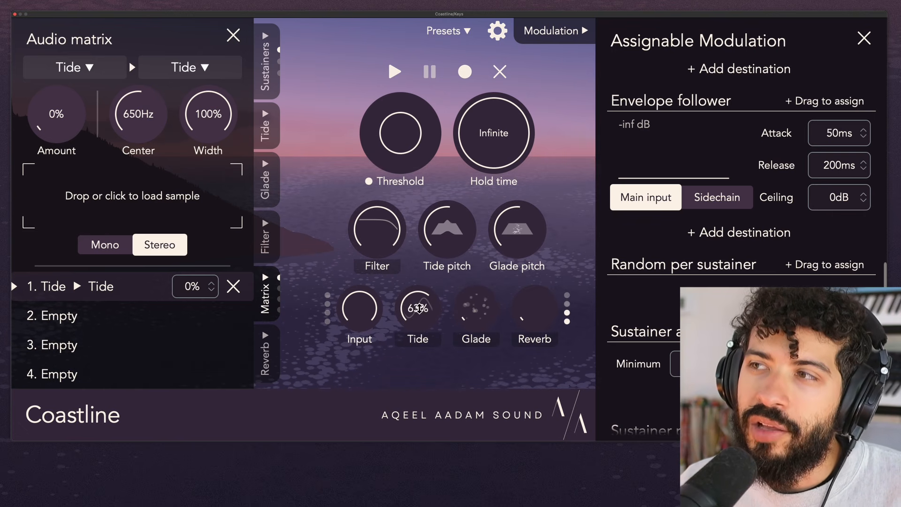
pyautogui.moveTo(74, 132); pyautogui.dragTo(81, 89)
pyautogui.moveTo(75, 126); pyautogui.dragTo(85, 216)
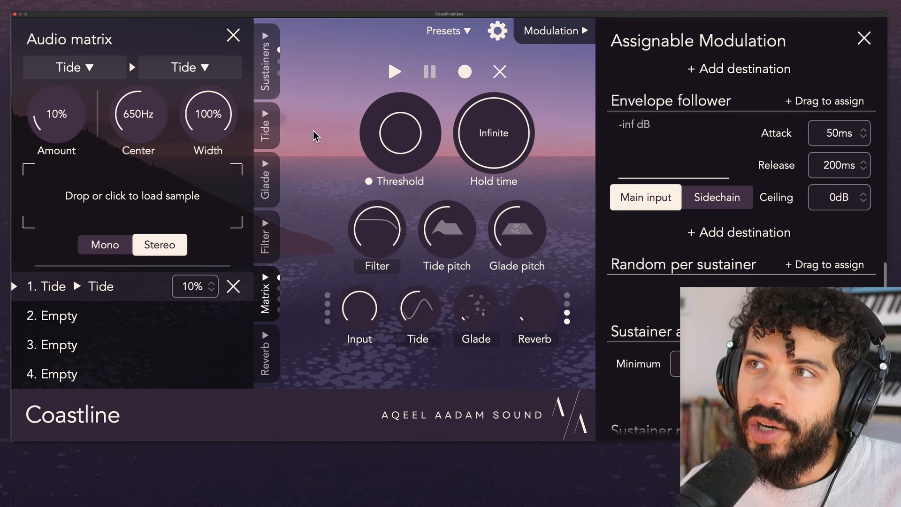
# - Reduce the Tide sound to 1 partial and set its chorus to 0%
pyautogui.click(266, 127)
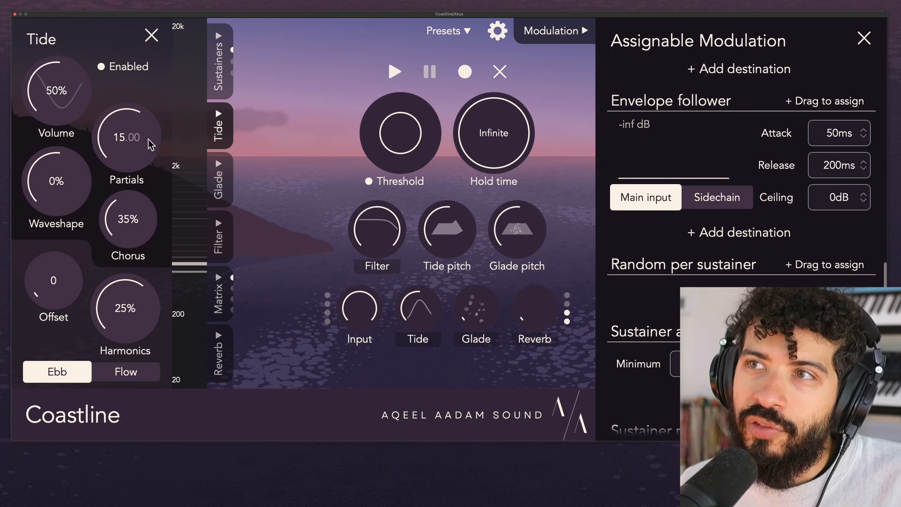
pyautogui.moveTo(148, 139); pyautogui.dragTo(153, 268)
pyautogui.moveTo(132, 216); pyautogui.dragTo(144, 326)
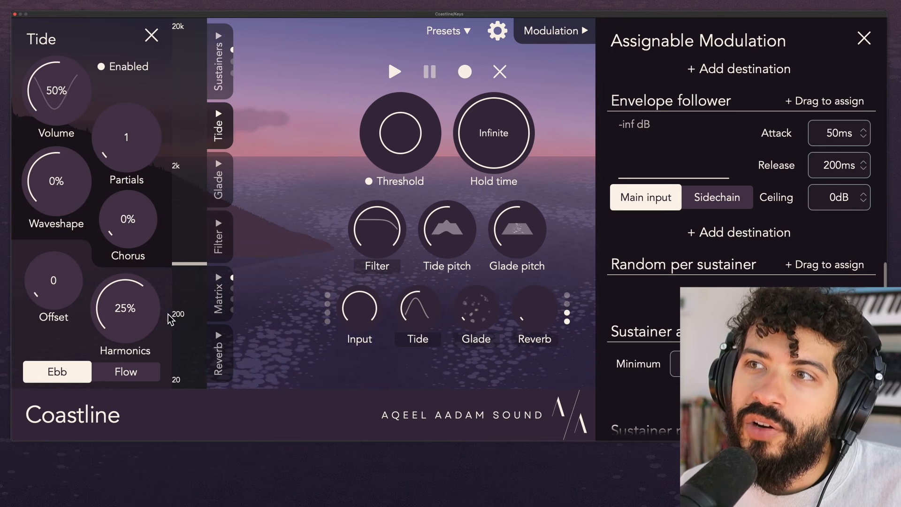
# - Raise the Tide-to-Tide routing amount to 41% and bring it back down to 8%
pyautogui.click(224, 296)
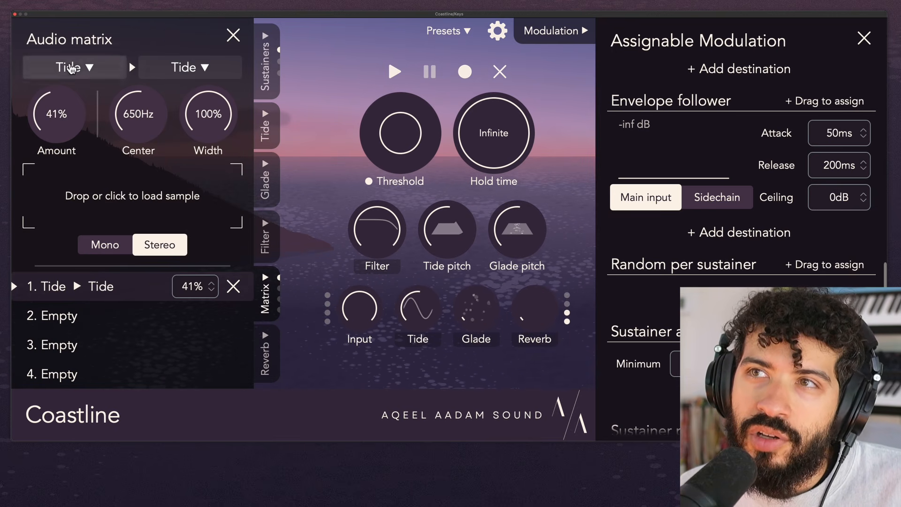
pyautogui.moveTo(69, 126); pyautogui.dragTo(103, 195)
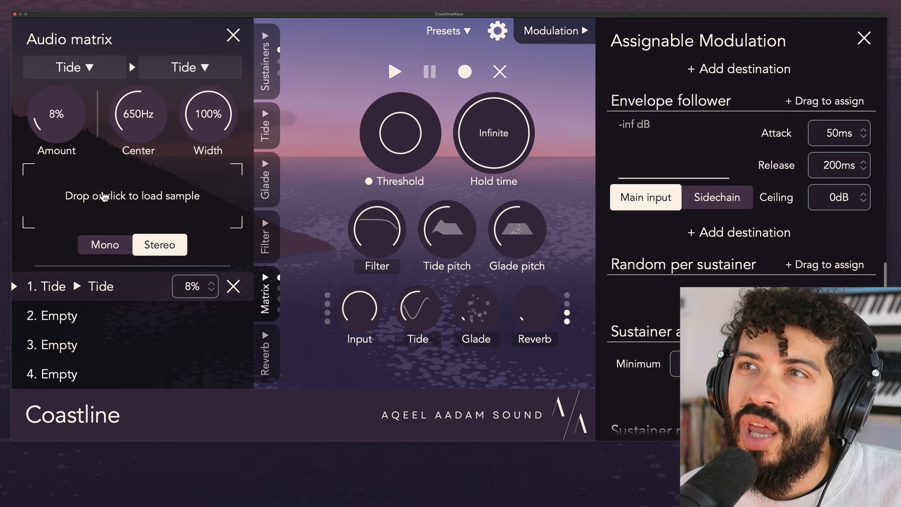
# - Set the Tide partials to 12 and its chorus to 84%
pyautogui.click(263, 136)
pyautogui.moveTo(141, 155); pyautogui.dragTo(147, 138)
pyautogui.moveTo(146, 239); pyautogui.dragTo(157, 116)
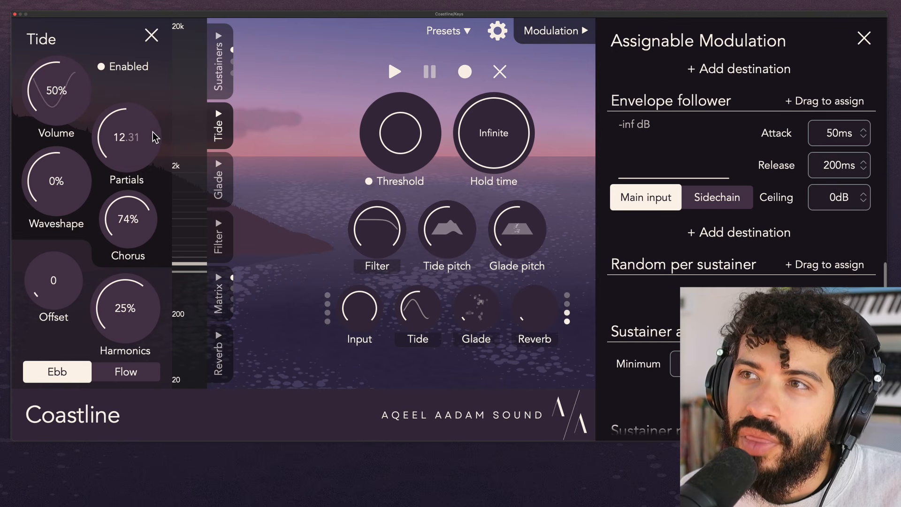
pyautogui.moveTo(136, 208); pyautogui.dragTo(137, 193)
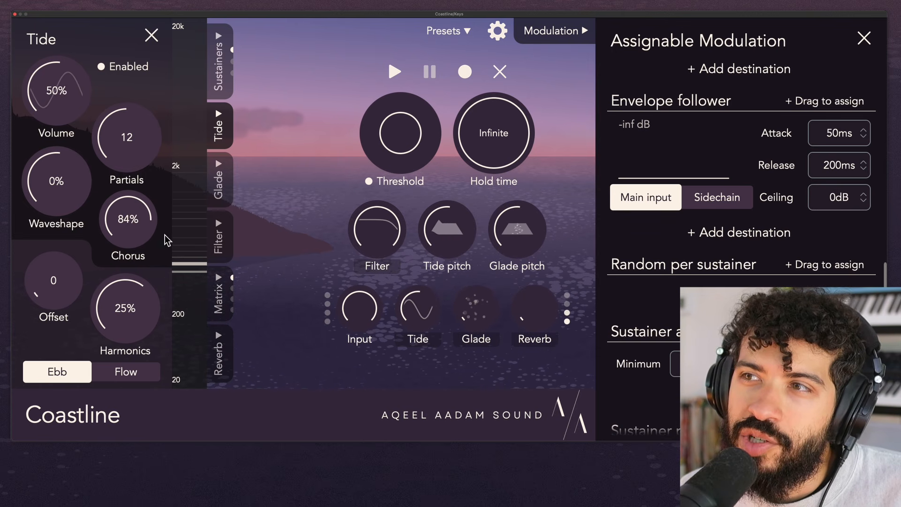
# - Try a Tide-to-Tide routing amount of 42% and return it to 0%
pyautogui.click(218, 295)
pyautogui.moveTo(67, 137); pyautogui.dragTo(77, 80)
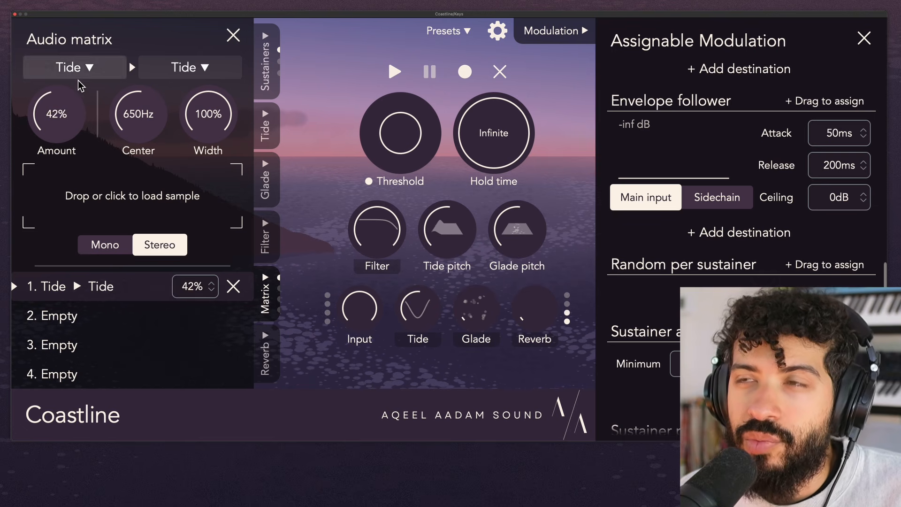
pyautogui.moveTo(82, 119); pyautogui.dragTo(87, 217)
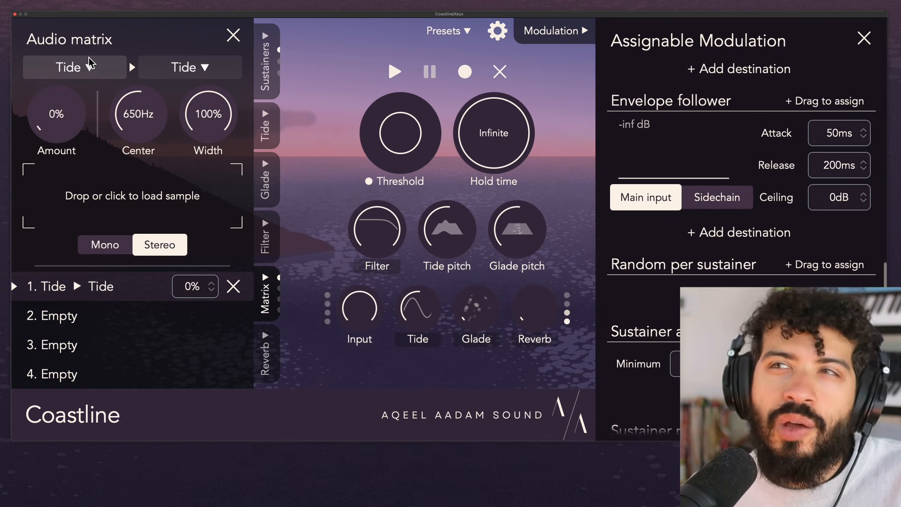
# - Turn the Tide level down to 0% and raise the Glade level to 50%
pyautogui.moveTo(437, 306); pyautogui.dragTo(441, 418)
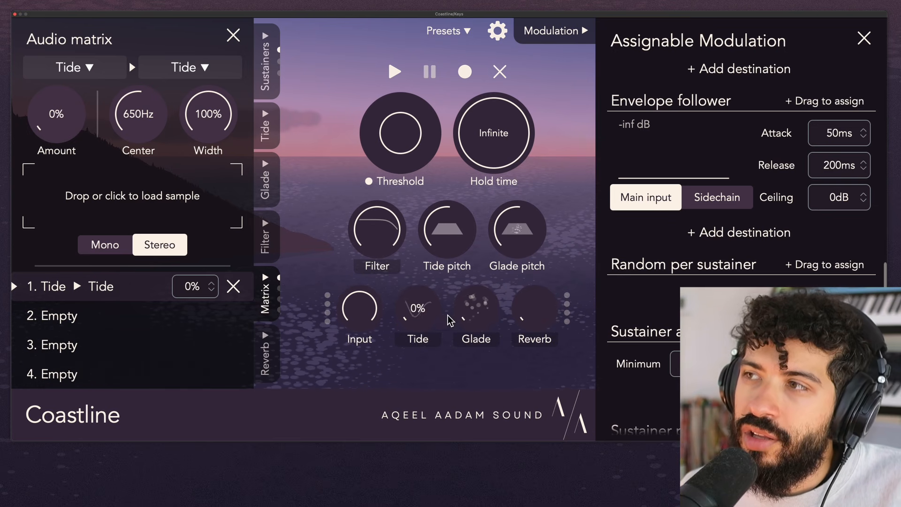
pyautogui.moveTo(450, 321); pyautogui.dragTo(491, 212)
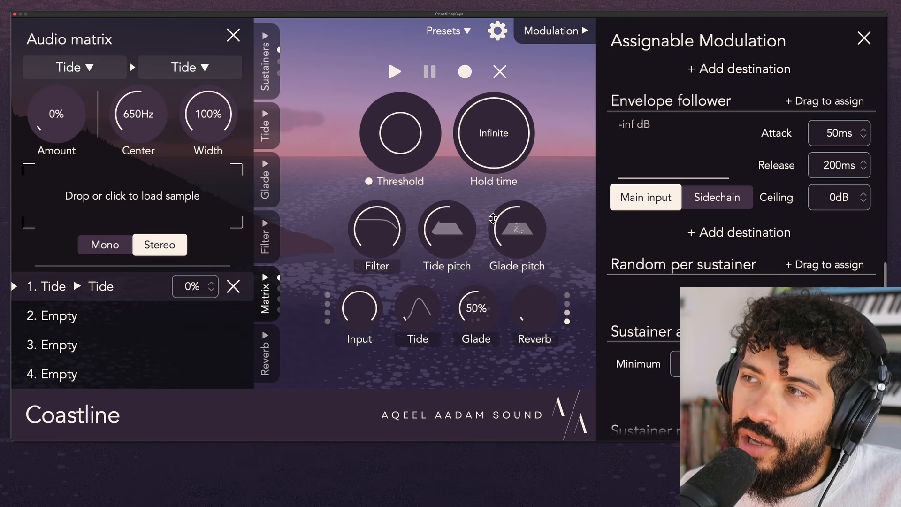
# - Change the first routing's destination to Glade and set its amount to 40%
pyautogui.click(188, 67)
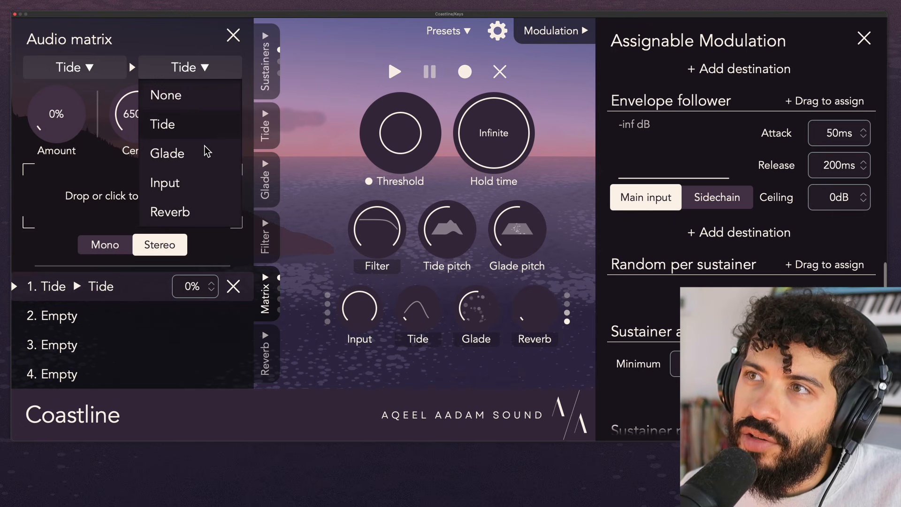
pyautogui.click(206, 151)
pyautogui.moveTo(57, 136); pyautogui.dragTo(107, 56)
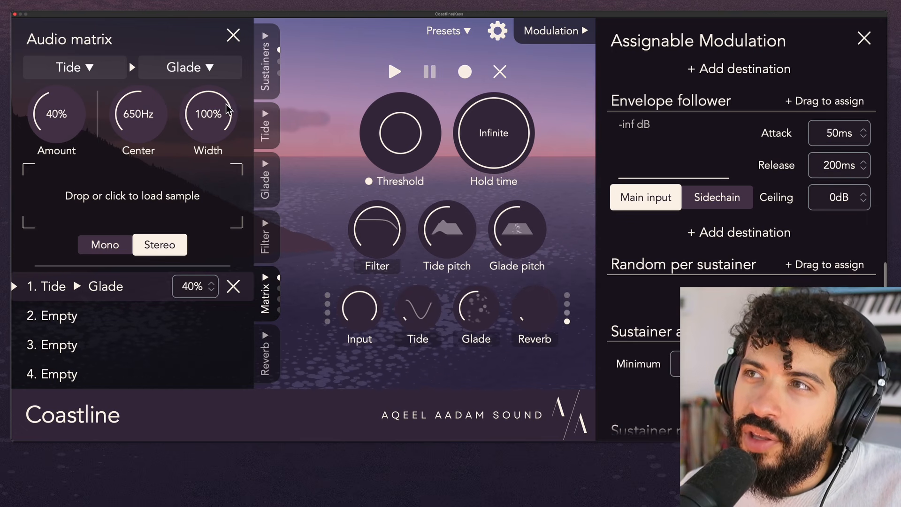
# - Try a Tide offset of 7 and harmonics of 74%, returning them to 0 and 25%
pyautogui.click(265, 134)
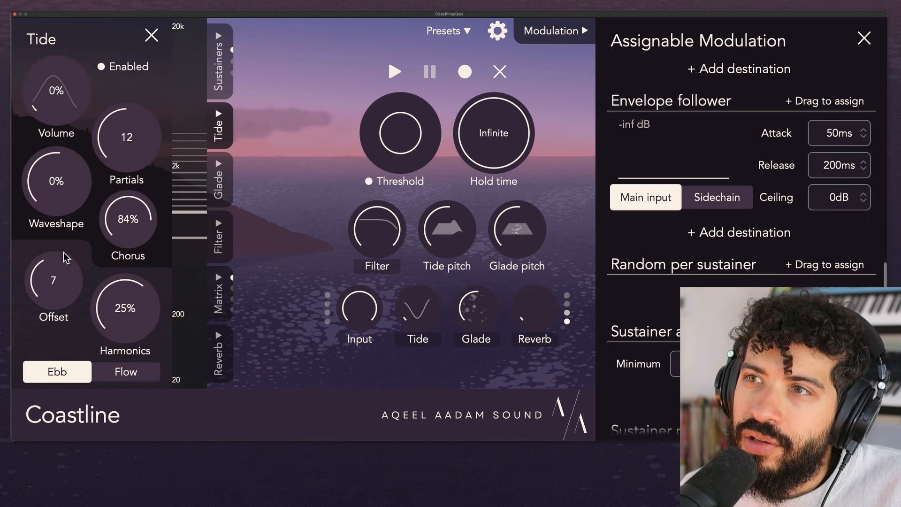
pyautogui.moveTo(71, 277); pyautogui.dragTo(73, 358)
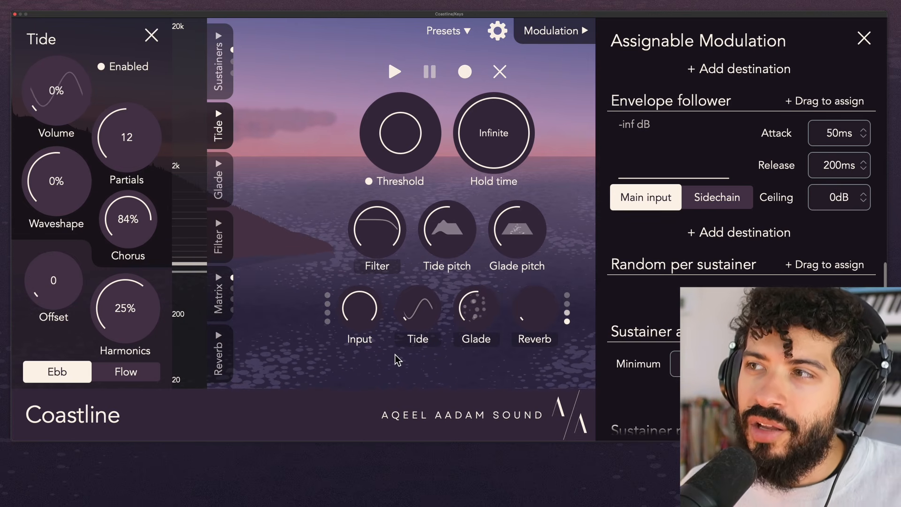
pyautogui.moveTo(350, 302)
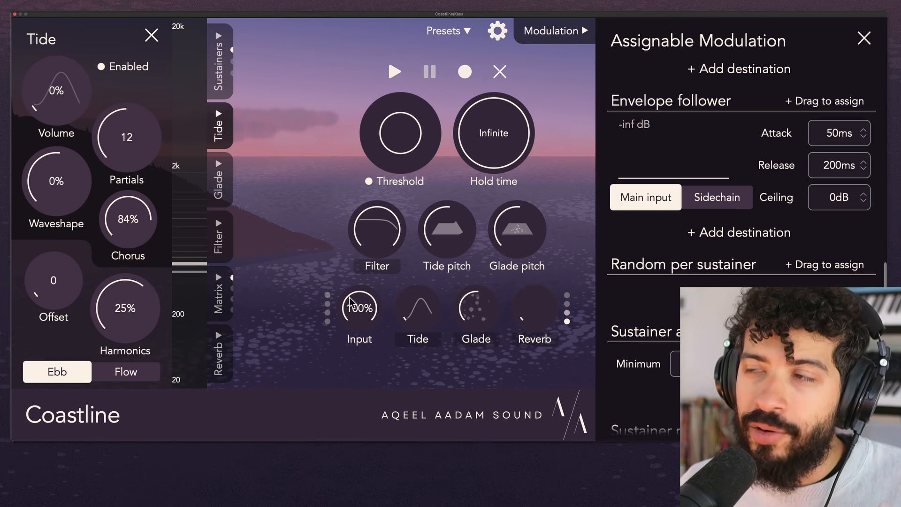
pyautogui.moveTo(60, 280); pyautogui.dragTo(82, 322)
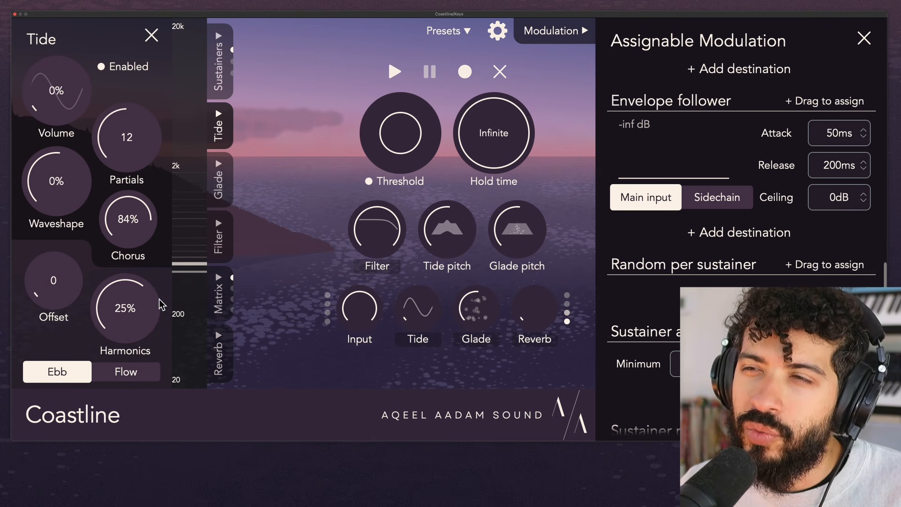
pyautogui.moveTo(160, 304); pyautogui.dragTo(136, 262)
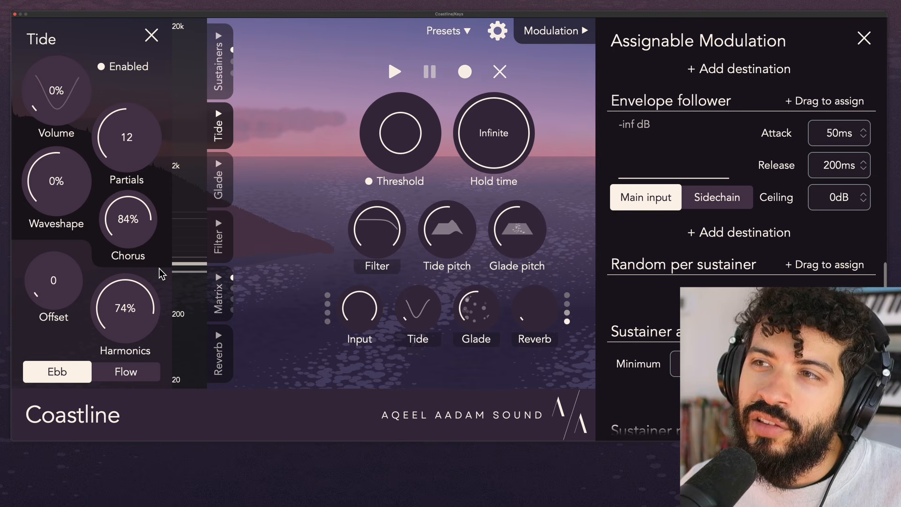
pyautogui.doubleClick(115, 313)
# - Lower the Tide partials to 1 and try the Tide offset, resetting it to 0
pyautogui.moveTo(126, 137); pyautogui.dragTo(137, 217)
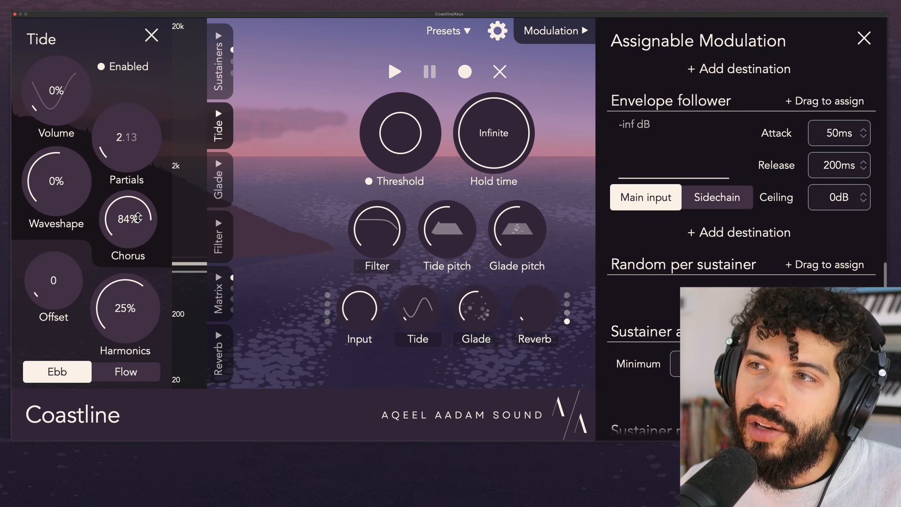
pyautogui.doubleClick(138, 153)
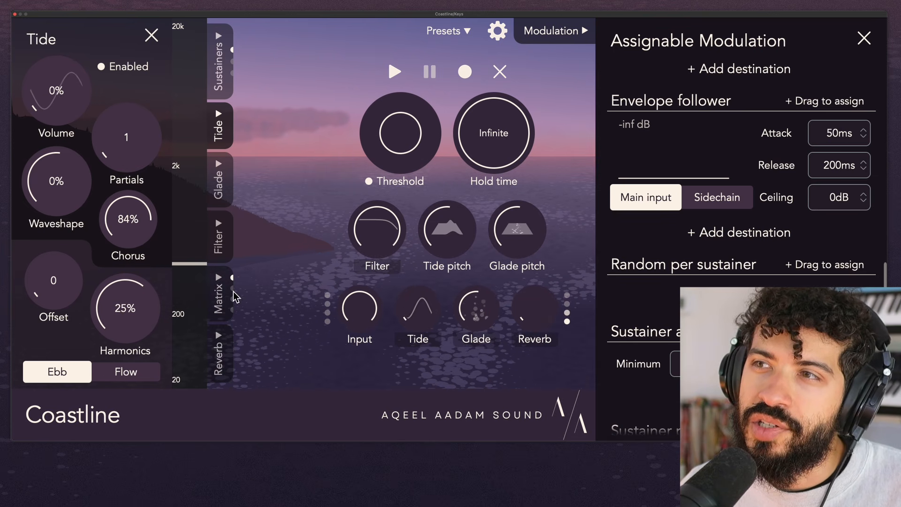
pyautogui.moveTo(73, 297); pyautogui.dragTo(66, 296)
pyautogui.doubleClick(66, 296)
# - Check the Tide-to-Glade routing and raise the Tide partials to about 18.72
pyautogui.click(220, 281)
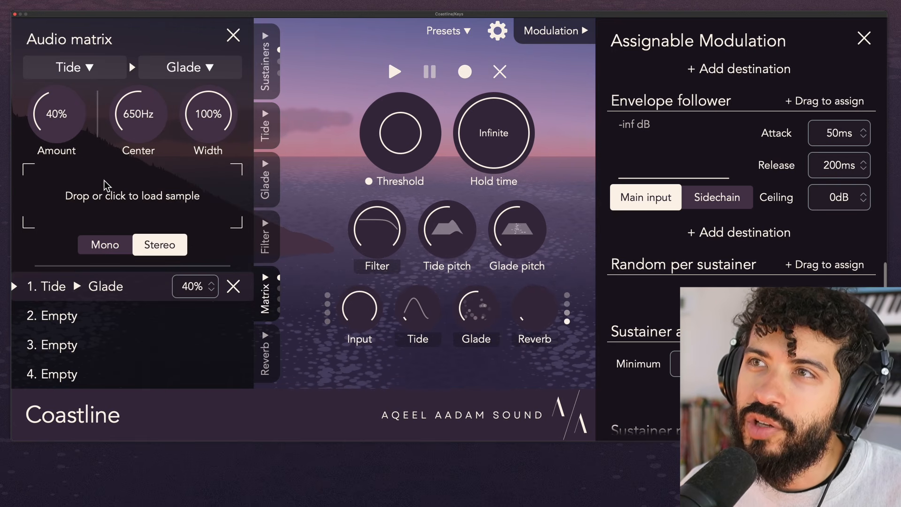
pyautogui.click(266, 127)
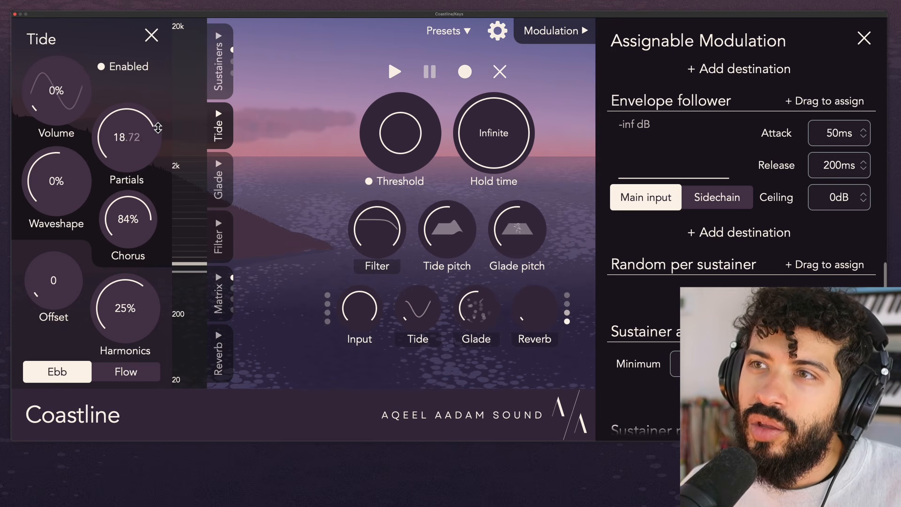
# - Set the Tide-to-Glade routing amount to 57% and narrow its filter width to 14%
pyautogui.click(225, 303)
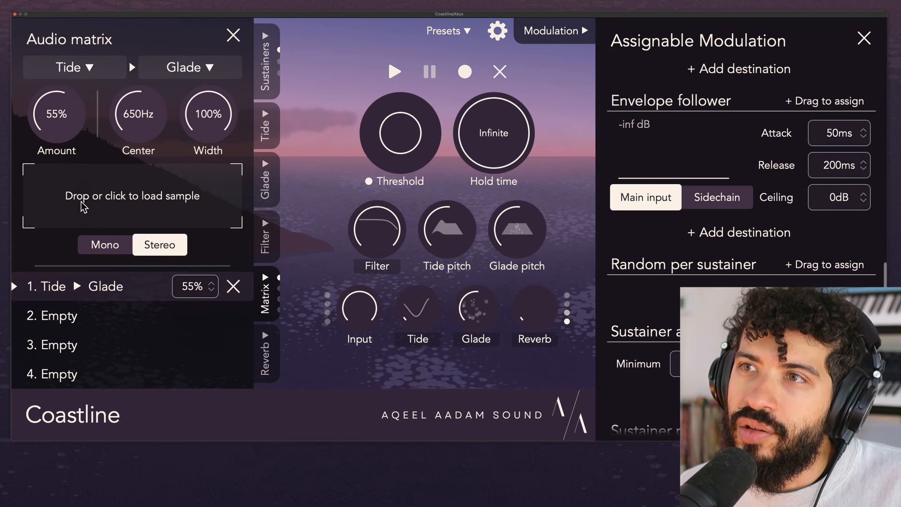
pyautogui.scroll(2, 75, 114)
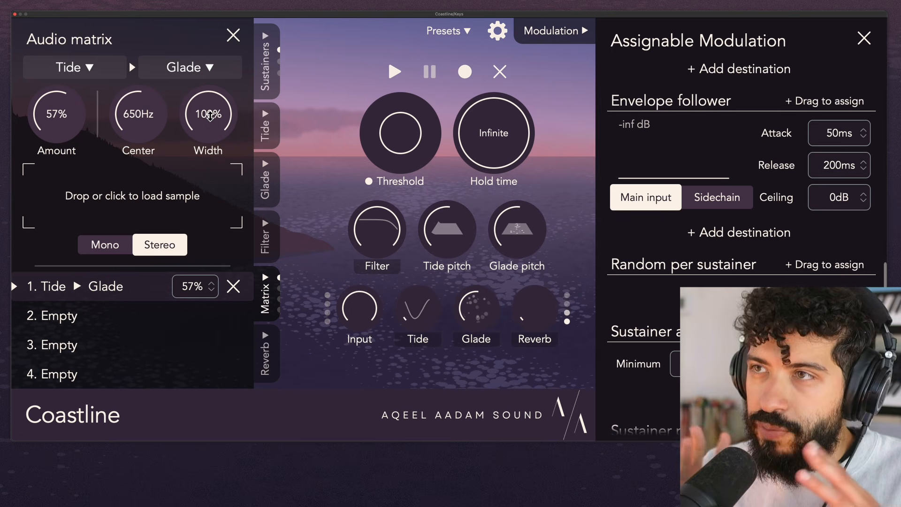
pyautogui.moveTo(212, 125); pyautogui.dragTo(235, 269)
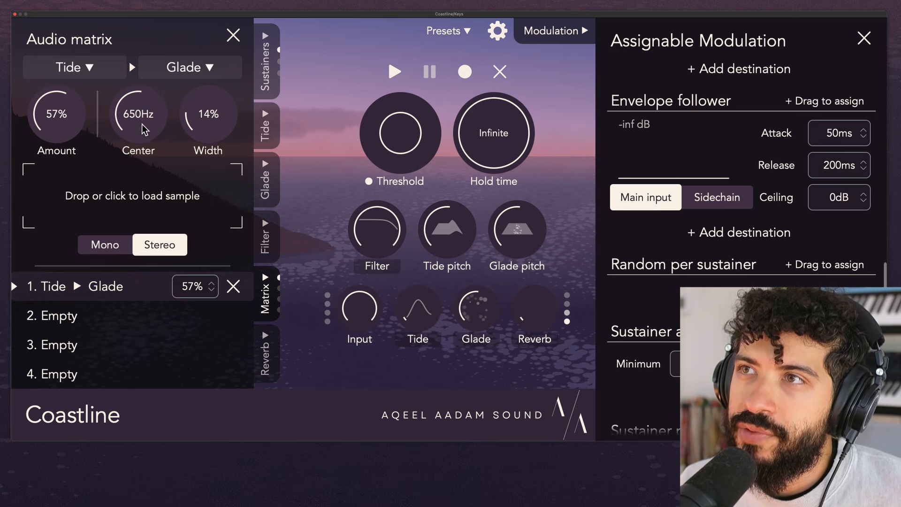
# - Try the Tide-to-Glade filter center between 2.6 kHz and 1.8 kHz and adjust the Tide waveshape
pyautogui.moveTo(142, 125); pyautogui.dragTo(149, 154)
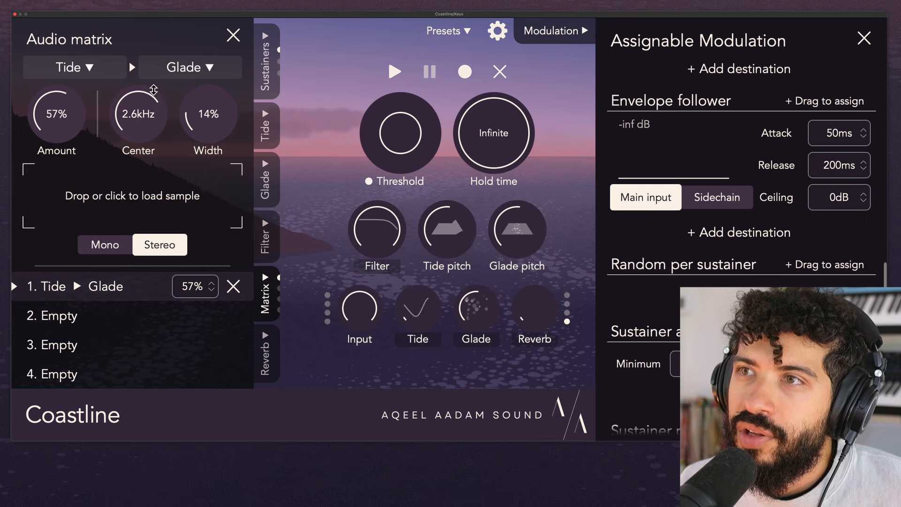
pyautogui.click(265, 125)
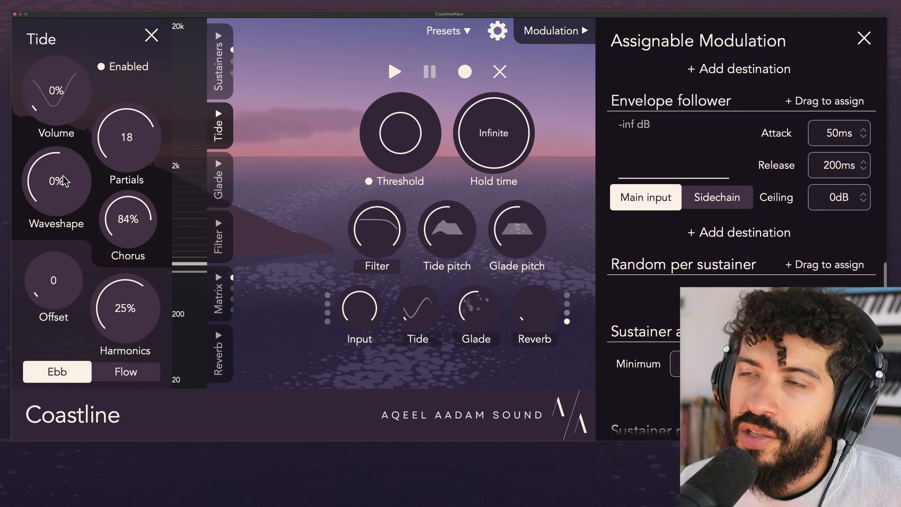
pyautogui.moveTo(81, 177); pyautogui.dragTo(77, 224)
pyautogui.click(217, 296)
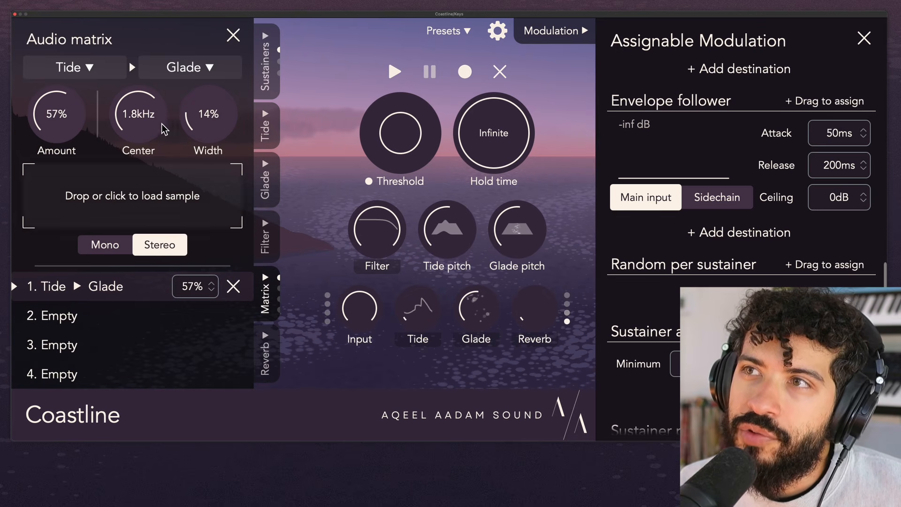
# - Set the Tide-to-Glade filter center to 741 Hz and width to 100%, with the Tide pitch at -12
pyautogui.moveTo(153, 123); pyautogui.dragTo(202, 88)
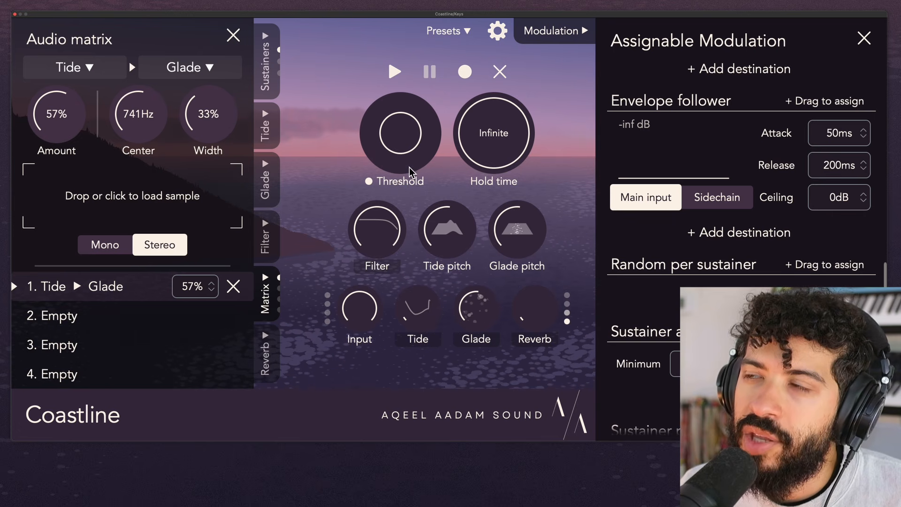
pyautogui.moveTo(469, 241)
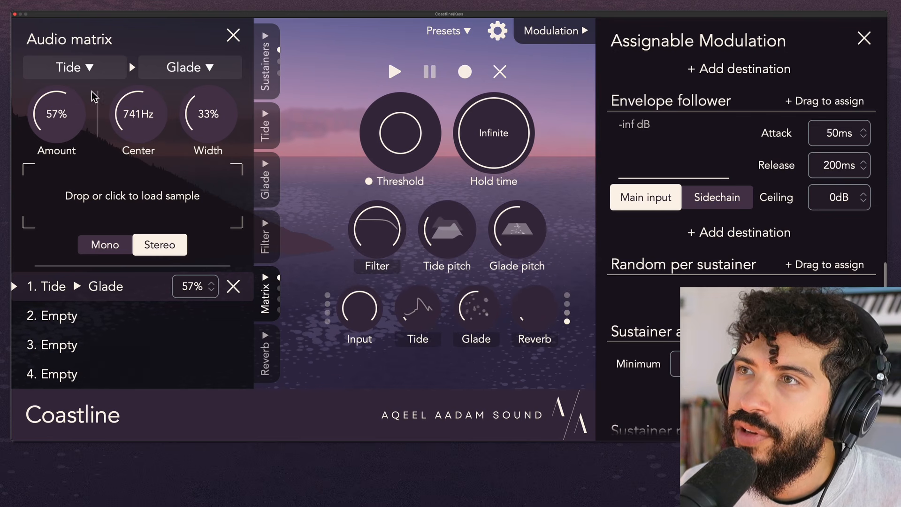
pyautogui.moveTo(203, 114); pyautogui.dragTo(219, 61)
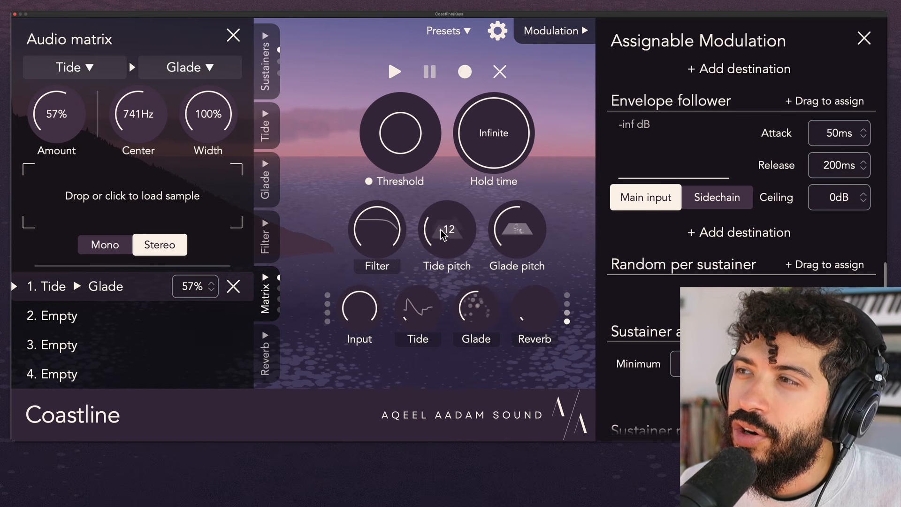
# - Sweep the Tide-to-Glade filter width down and back to 100%, and set its center to 589 Hz
pyautogui.moveTo(158, 114); pyautogui.dragTo(158, 129)
pyautogui.moveTo(220, 111); pyautogui.dragTo(230, 169)
pyautogui.moveTo(224, 107); pyautogui.dragTo(227, 37)
pyautogui.moveTo(154, 125); pyautogui.dragTo(154, 118)
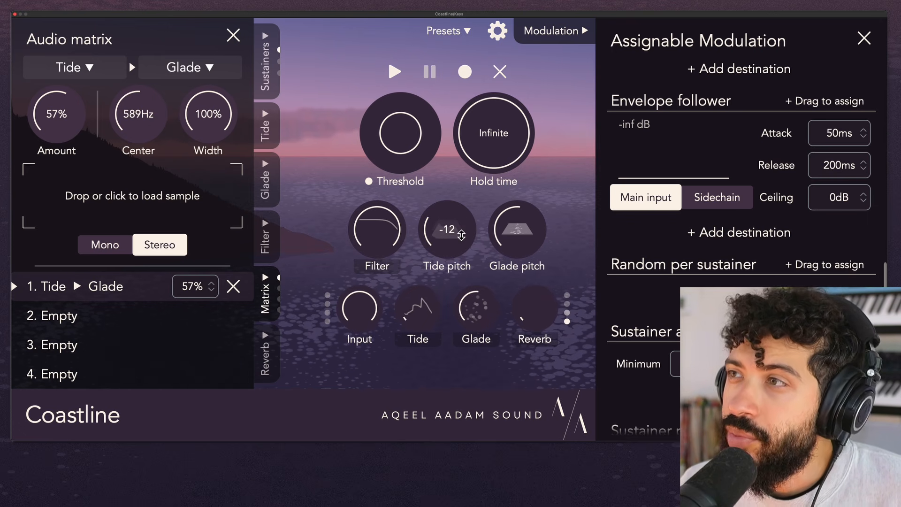
# - Try the Tide pitch at -4 and +9, and reset it to its default
pyautogui.moveTo(464, 248); pyautogui.dragTo(466, 212)
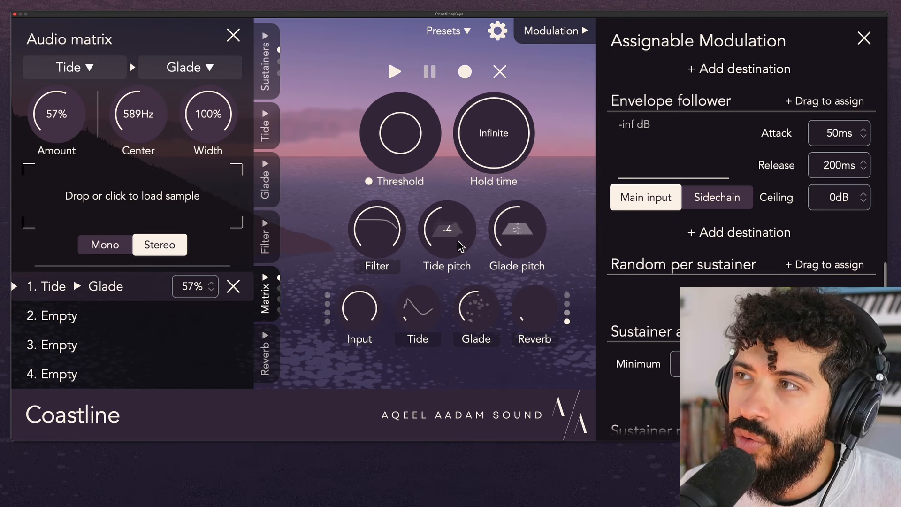
pyautogui.moveTo(461, 246); pyautogui.dragTo(458, 195)
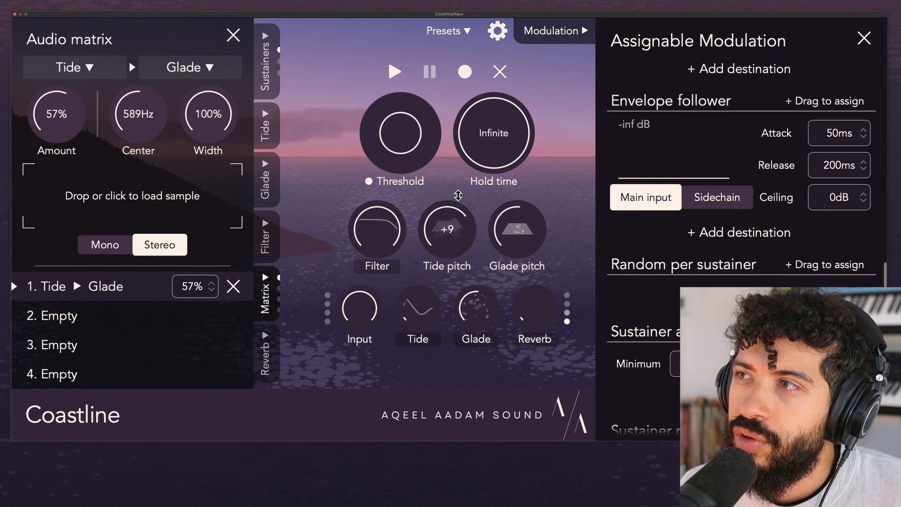
pyautogui.doubleClick(457, 237)
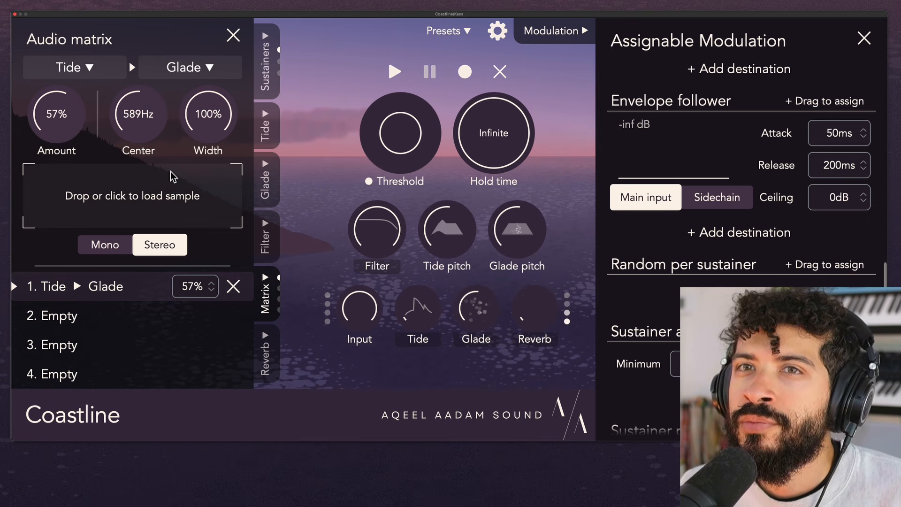
# - Replace the Tide source with White Noise routed into Glade and set the amount to 10%
pyautogui.click(112, 70)
pyautogui.click(114, 71)
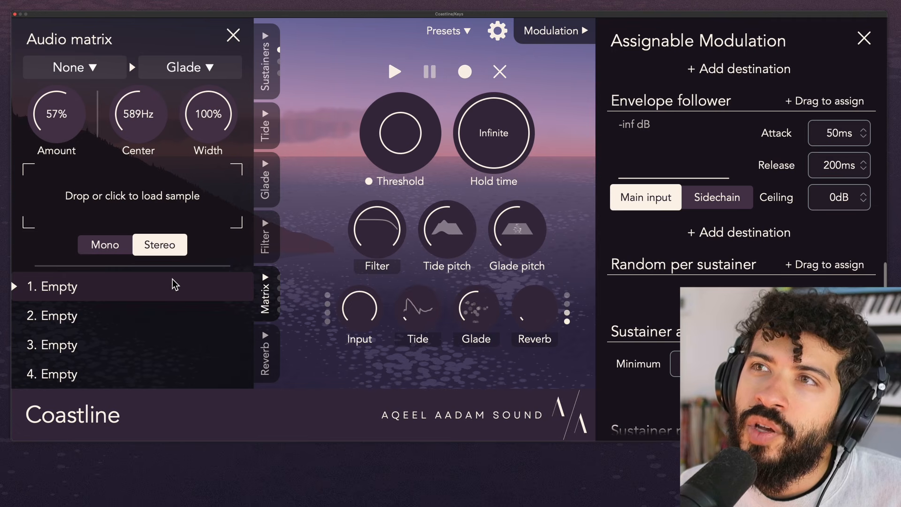
pyautogui.click(112, 75)
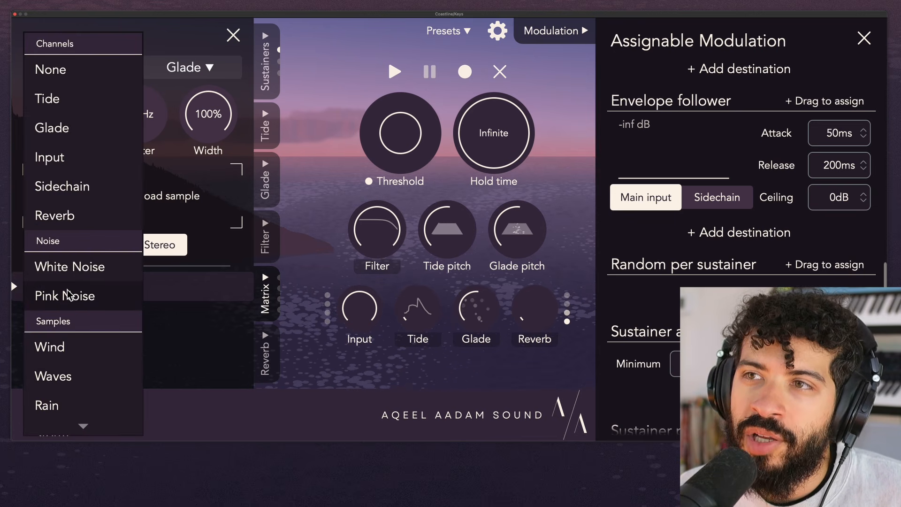
pyautogui.click(96, 272)
pyautogui.moveTo(75, 117); pyautogui.dragTo(101, 205)
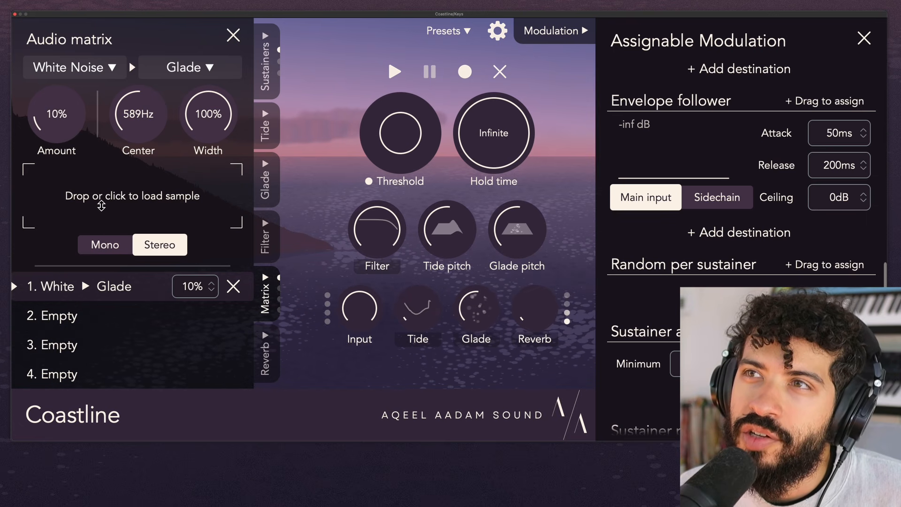
# - Switch the source to Pink Noise and filter it with a 31% width centered at 842 Hz
pyautogui.click(77, 74)
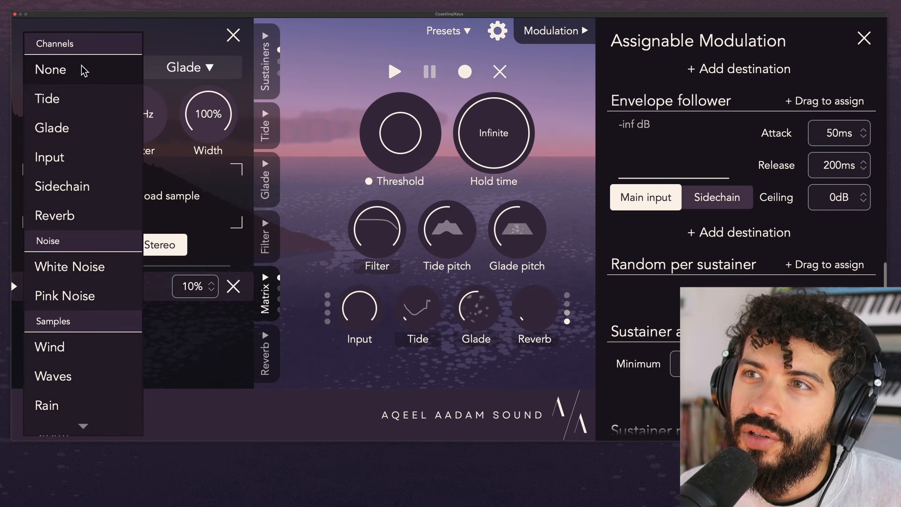
pyautogui.click(100, 296)
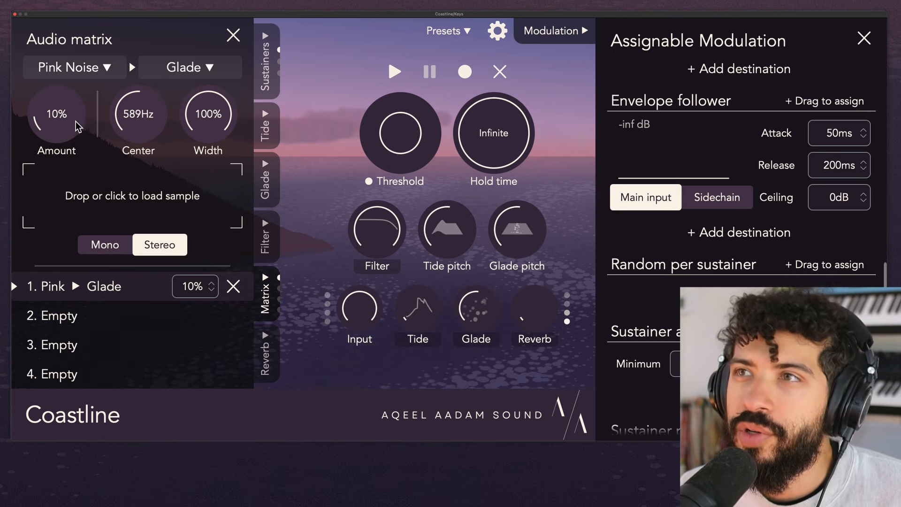
pyautogui.moveTo(214, 113); pyautogui.dragTo(187, 206)
pyautogui.moveTo(133, 120); pyautogui.dragTo(149, 95)
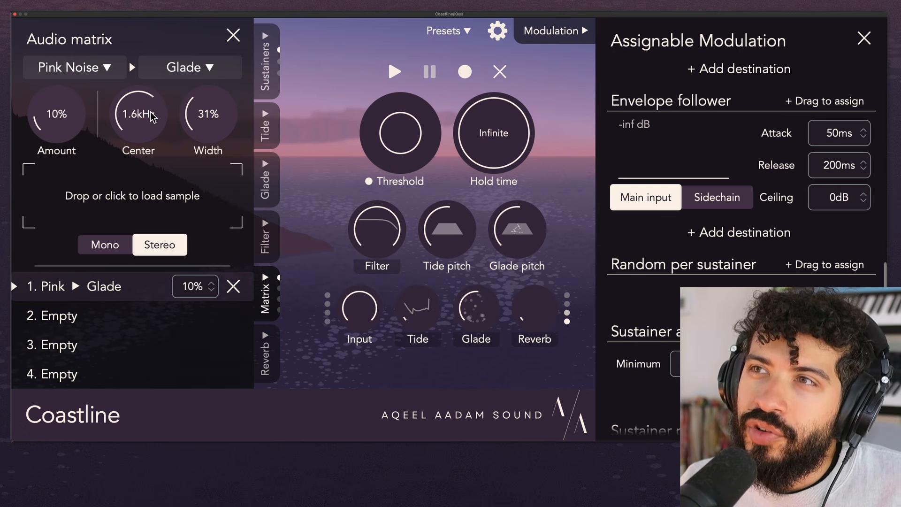
pyautogui.moveTo(160, 126); pyautogui.dragTo(159, 136)
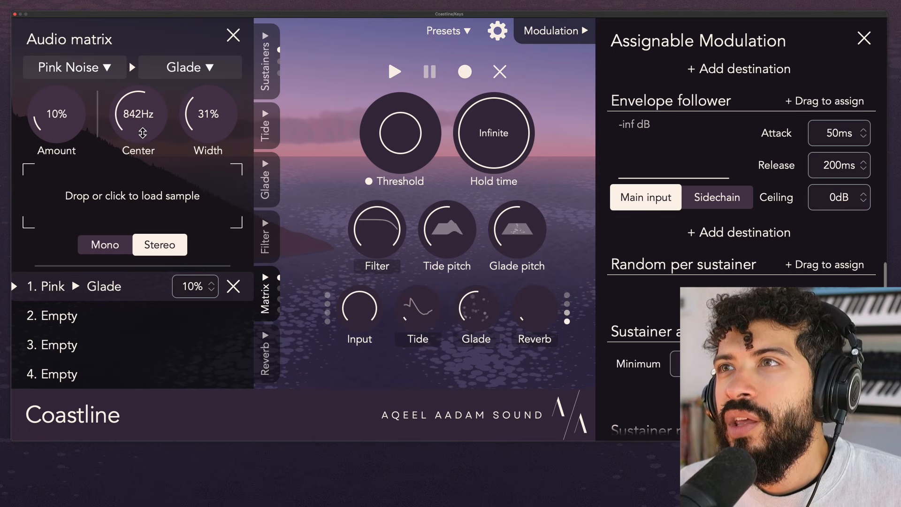
# - Narrow the Pink Noise filter to 0% width centered at 730 Hz and raise the amount to 25%
pyautogui.moveTo(142, 132)
pyautogui.mouseDown()
pyautogui.moveTo(145, 90)
pyautogui.moveTo(145, 141)
pyautogui.moveTo(145, 131)
pyautogui.mouseUp()
pyautogui.moveTo(220, 120); pyautogui.dragTo(202, 173)
pyautogui.moveTo(64, 124); pyautogui.dragTo(71, 94)
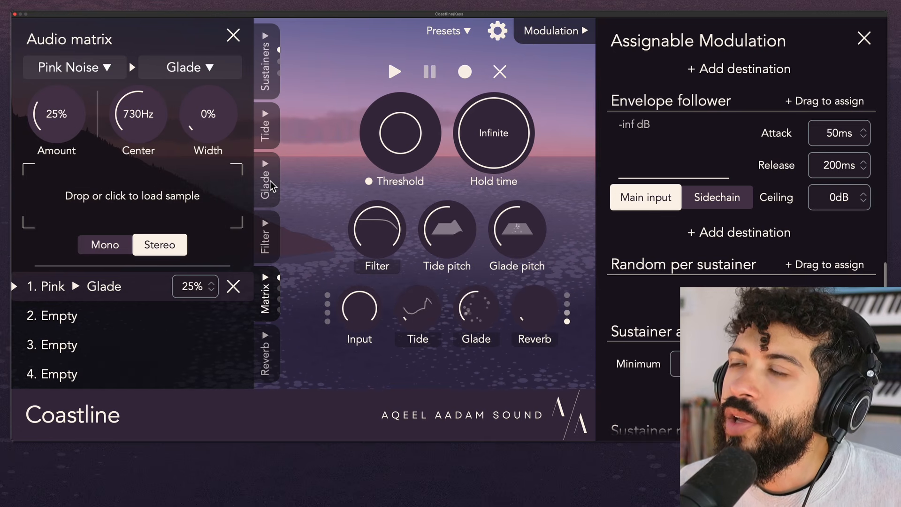
# - Turn the Glade volume all the way down and try the Tide volume at 43%
pyautogui.moveTo(479, 299); pyautogui.dragTo(411, 322)
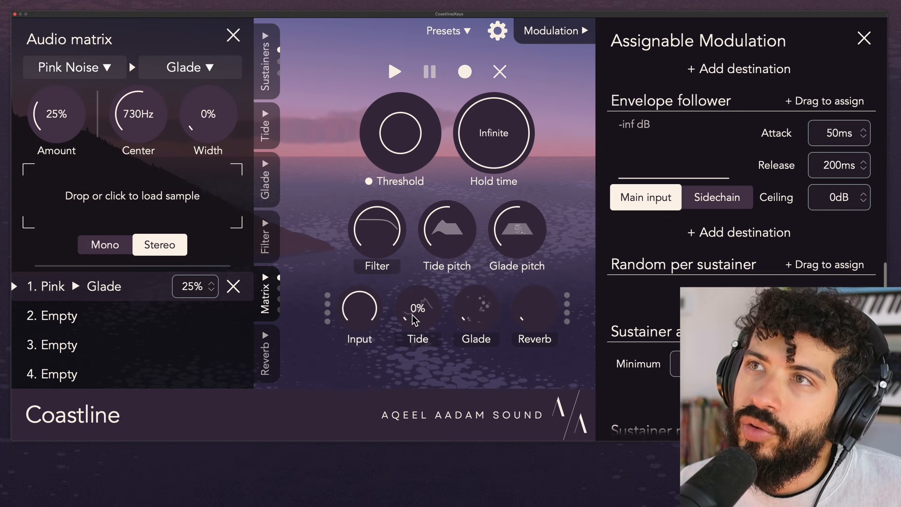
pyautogui.click(265, 135)
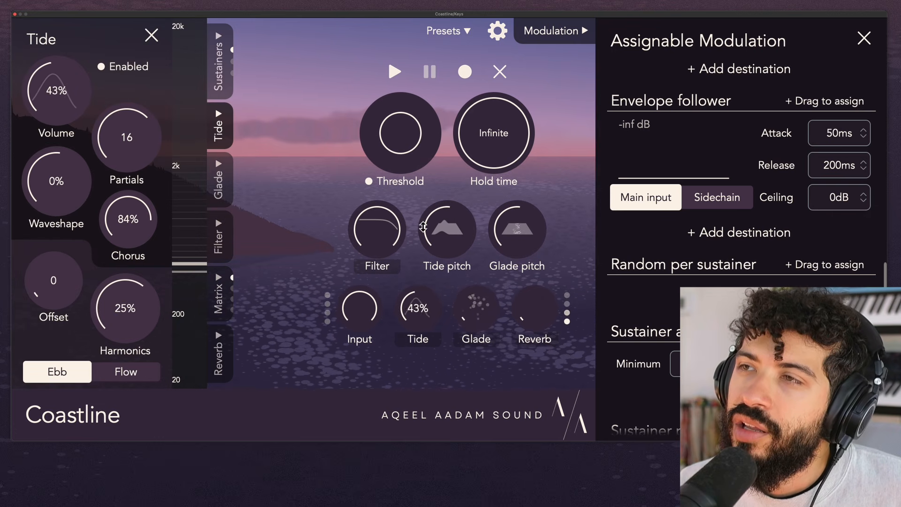
pyautogui.click(225, 281)
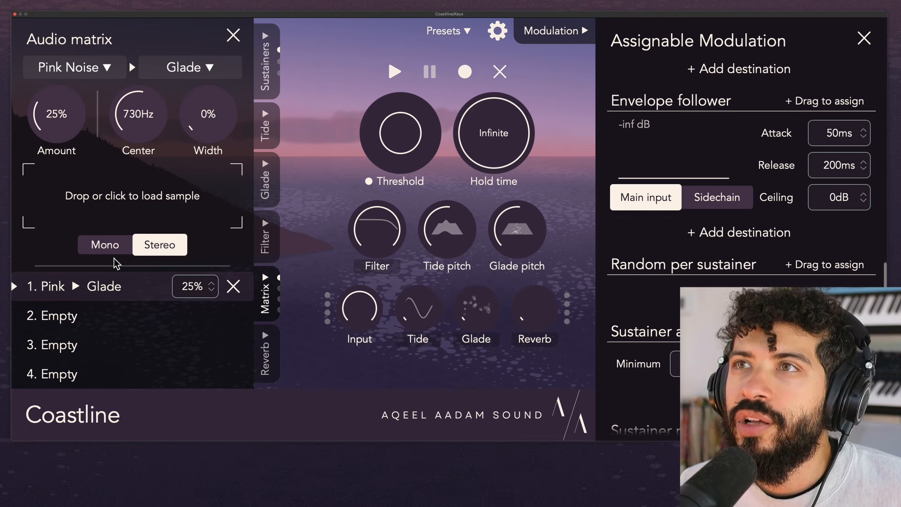
# - Reset the routing to 100% width and 0% amount, and choose the Wind sample as its source
pyautogui.click(83, 73)
pyautogui.click(173, 139)
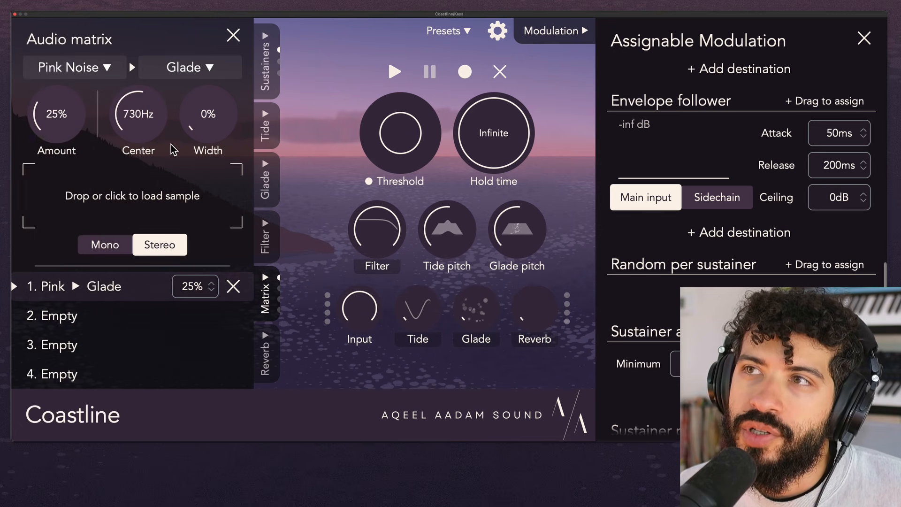
pyautogui.doubleClick(203, 112)
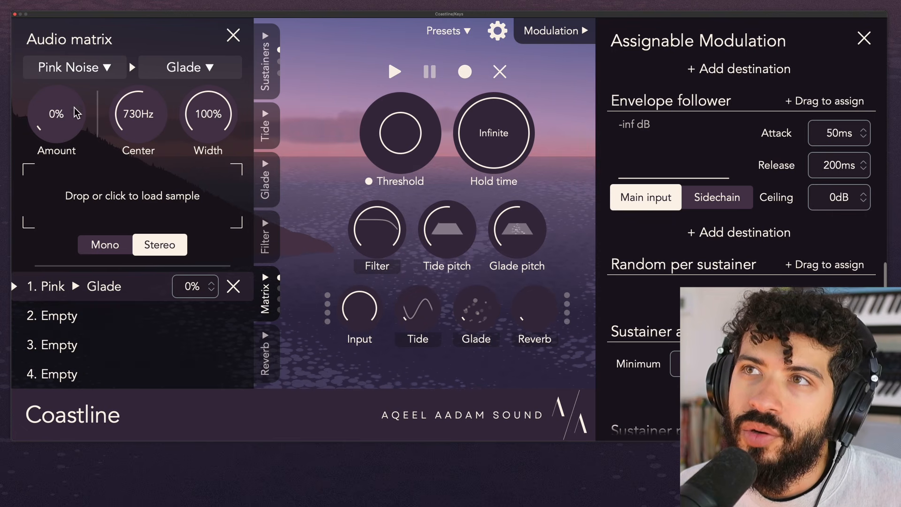
pyautogui.click(74, 74)
pyautogui.scroll(-3, 103, 258)
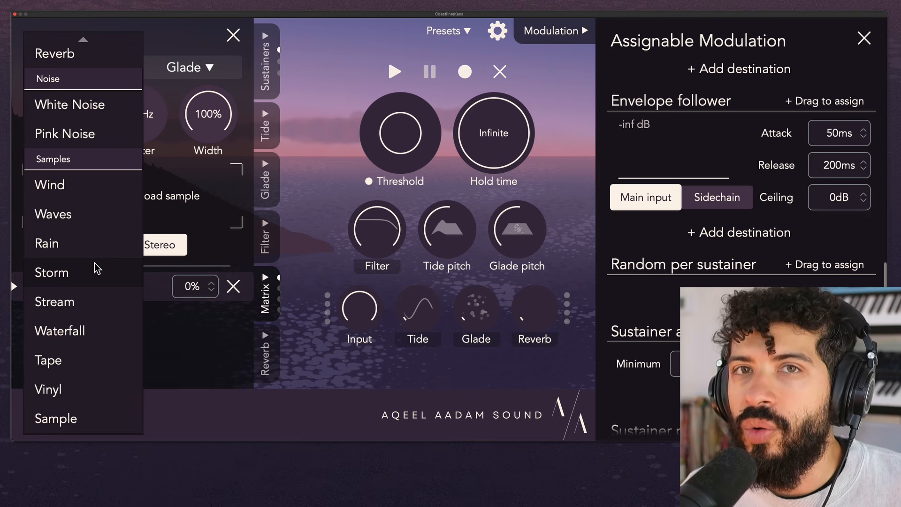
pyautogui.click(121, 192)
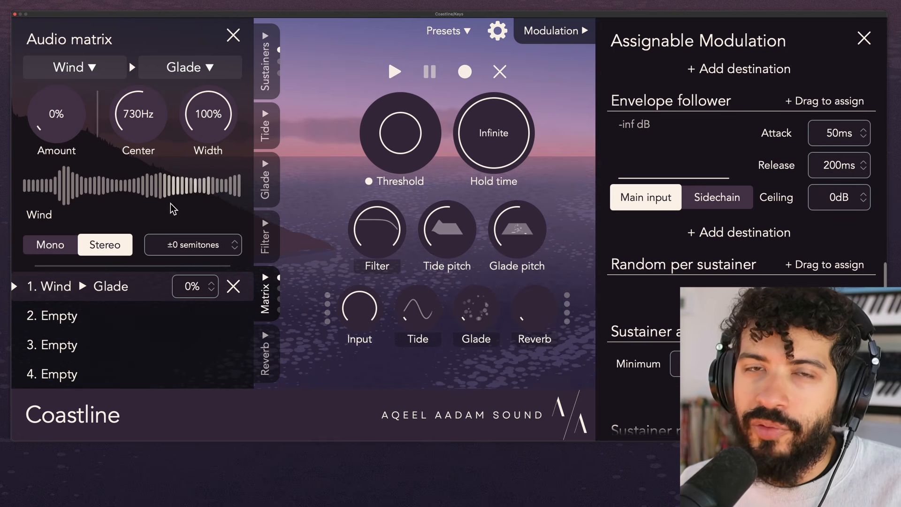
# - Raise the Tide volume and route the Wind sample into Tide with an amount of 28%
pyautogui.moveTo(417, 309)
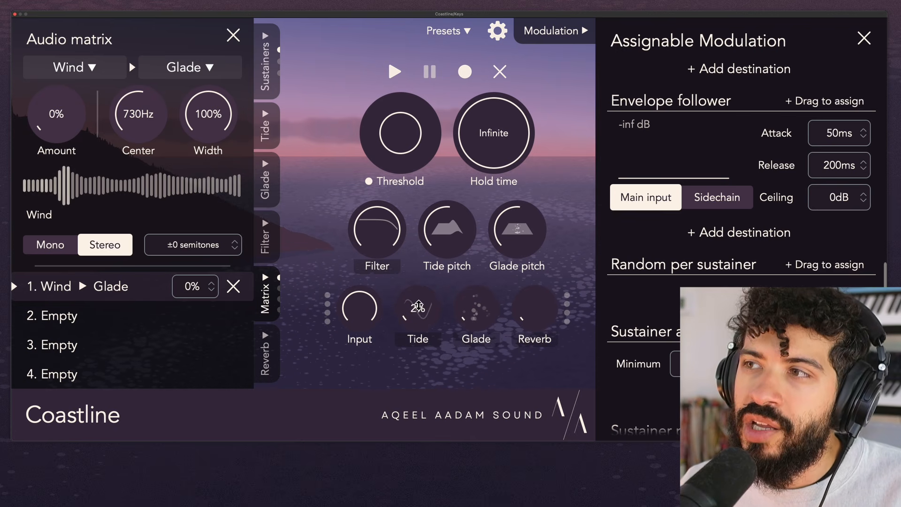
pyautogui.moveTo(418, 306); pyautogui.dragTo(430, 280)
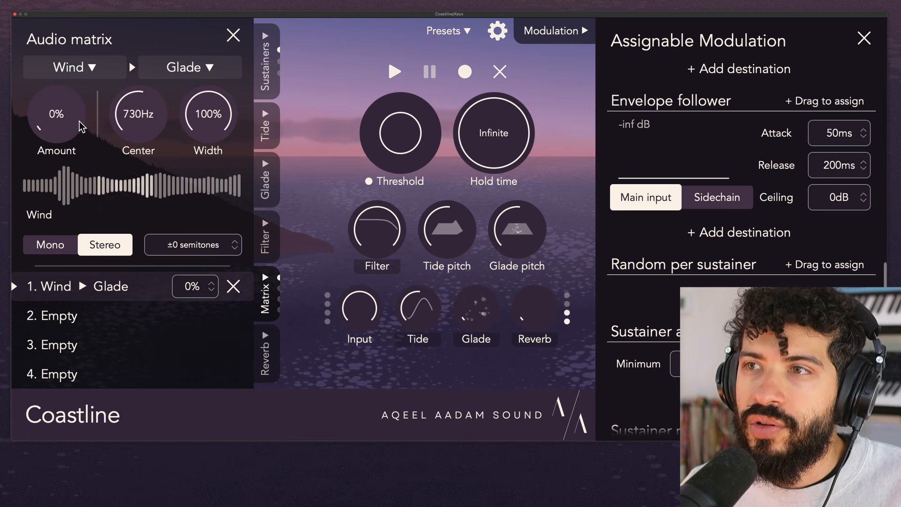
pyautogui.click(188, 67)
pyautogui.click(190, 124)
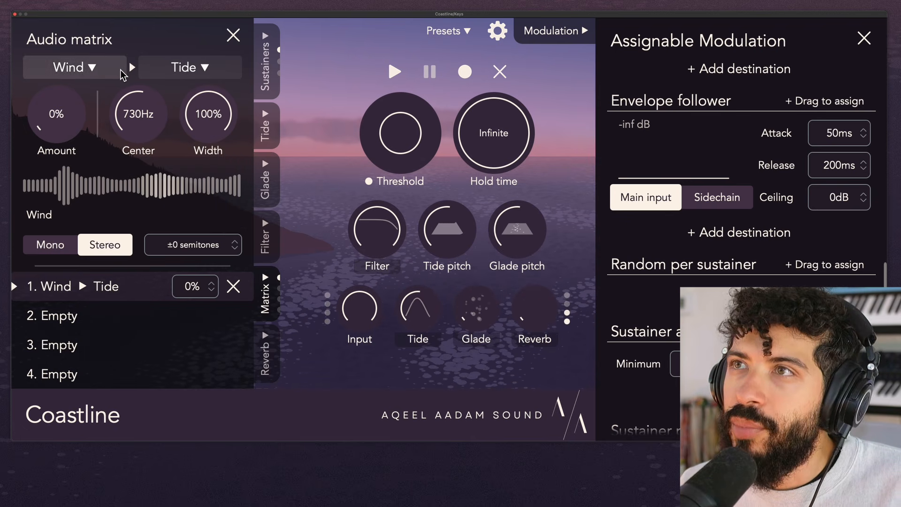
pyautogui.moveTo(67, 125); pyautogui.dragTo(82, 82)
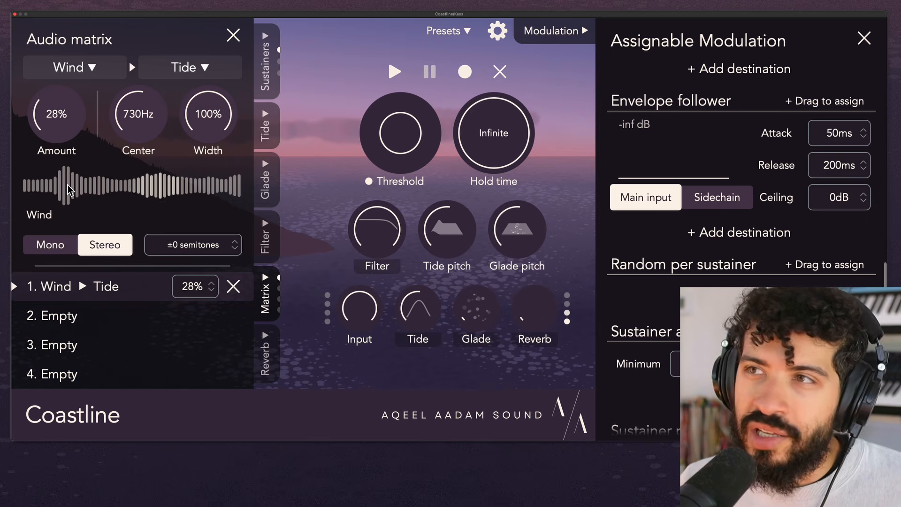
# - Change the source of the Tide routing from Wind to the Rain sample
pyautogui.click(94, 67)
pyautogui.scroll(-5, 95, 243)
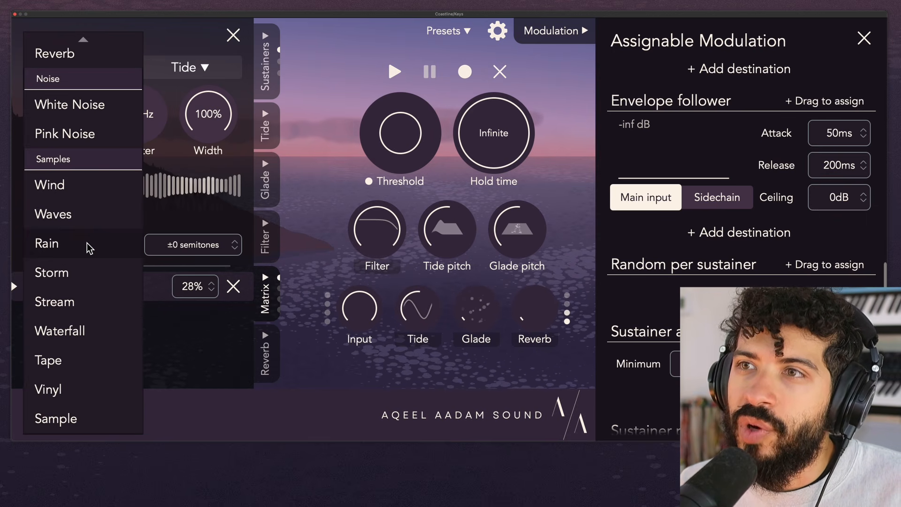
pyautogui.click(89, 248)
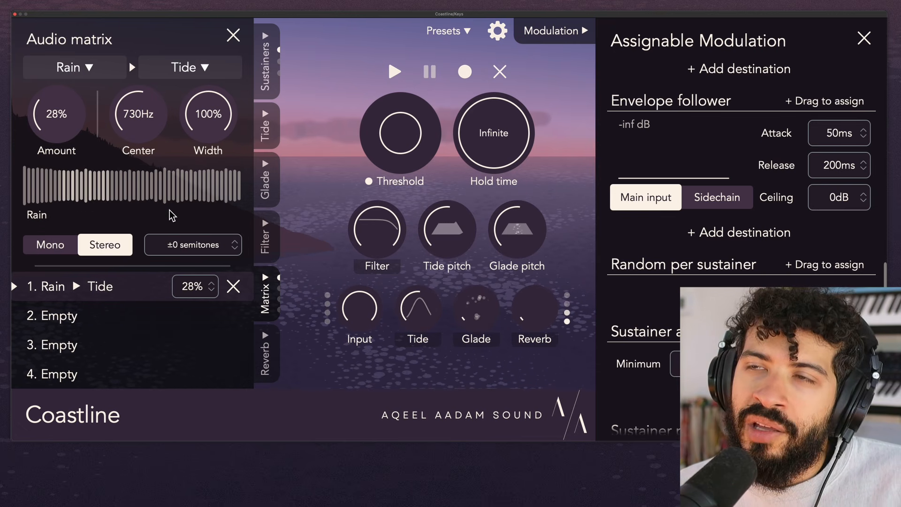
# - Set the Rain-to-Tide amount to 26% and transpose the Rain sample by -19 semitones
pyautogui.click(95, 71)
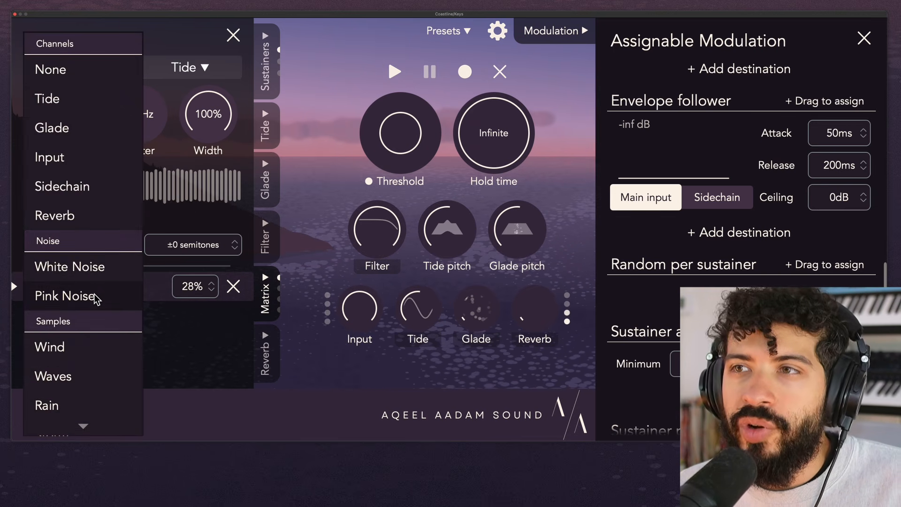
pyautogui.click(178, 213)
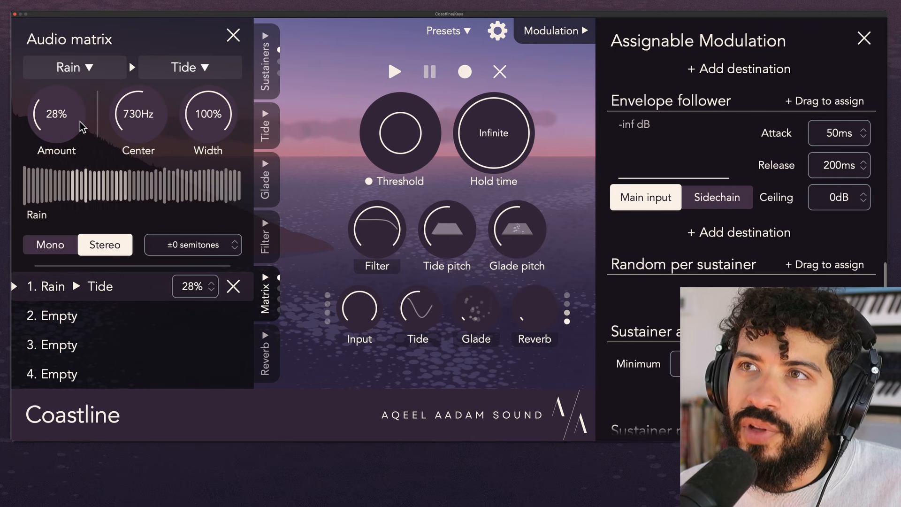
pyautogui.moveTo(80, 123)
pyautogui.mouseDown()
pyautogui.moveTo(77, 62)
pyautogui.moveTo(83, 123)
pyautogui.mouseUp()
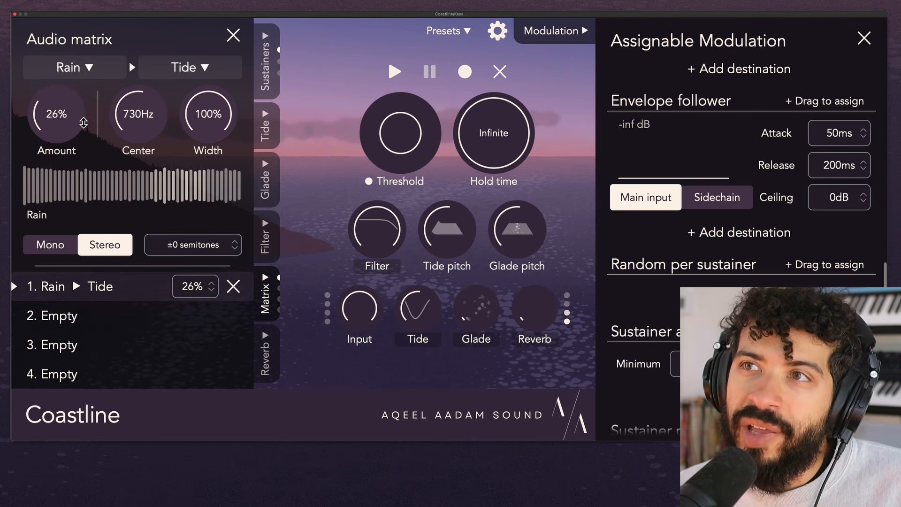
pyautogui.moveTo(233, 245); pyautogui.dragTo(214, 314)
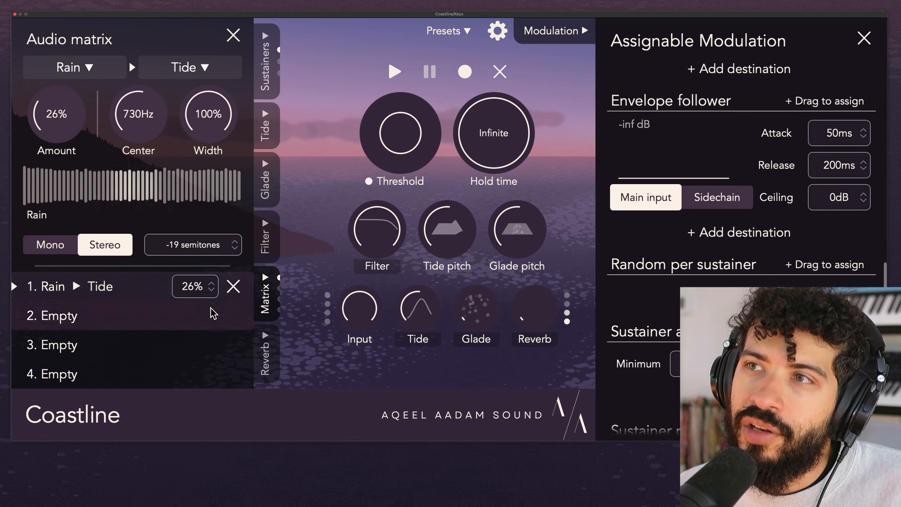
# - Reset the Rain routing to ±0 semitones and set its band to a 650 Hz center with 100% width
pyautogui.moveTo(201, 246); pyautogui.dragTo(203, 249)
pyautogui.doubleClick(202, 249)
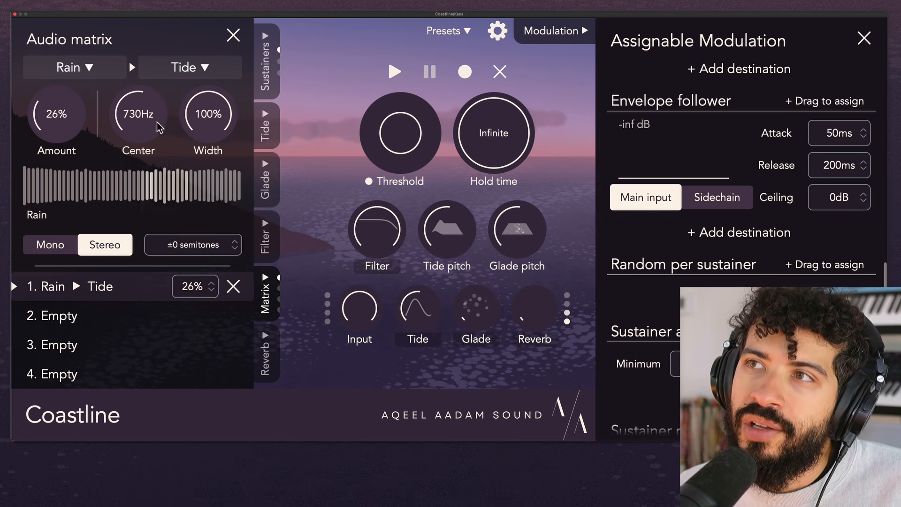
pyautogui.moveTo(120, 121); pyautogui.dragTo(217, 121)
pyautogui.doubleClick(216, 121)
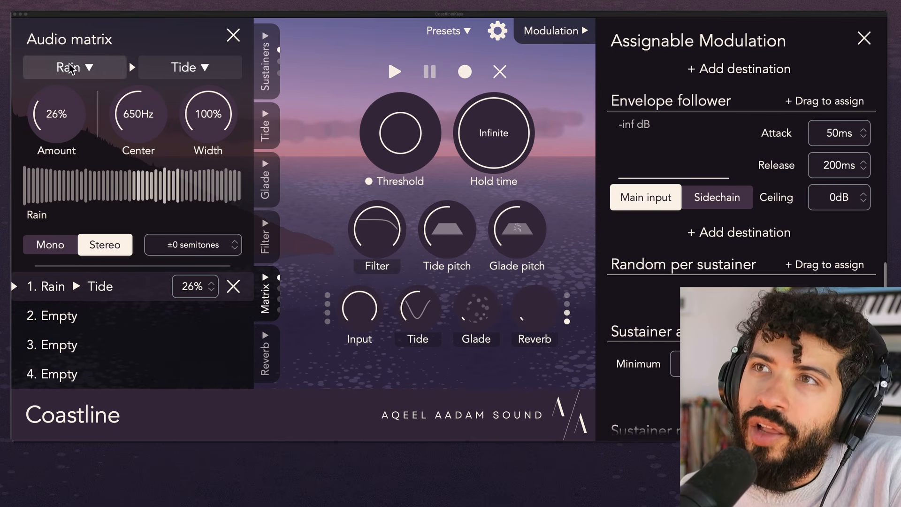
# - Change the Tide routing's source to Sample at 0% amount with Tide volume lowered, and load the Blur_II_Chords_AlienSignal_G2 sample file
pyautogui.click(82, 65)
pyautogui.scroll(-3, 118, 287)
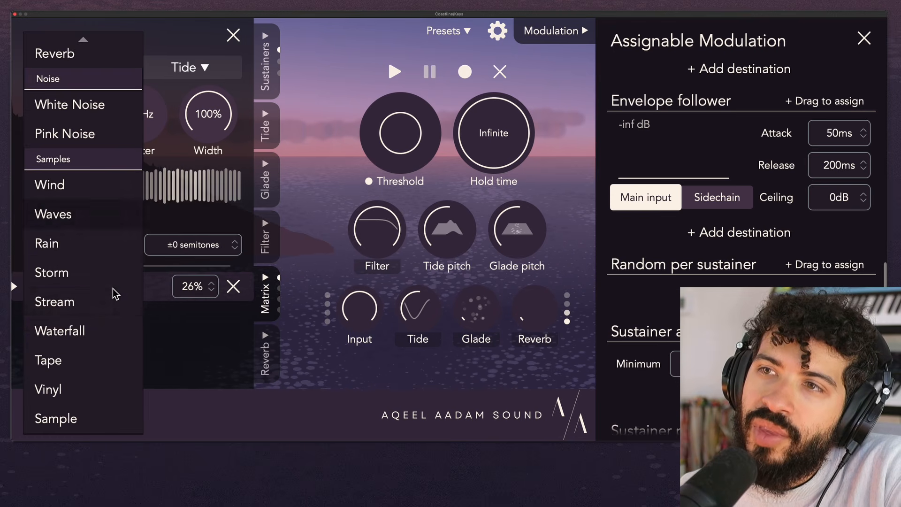
pyautogui.click(98, 409)
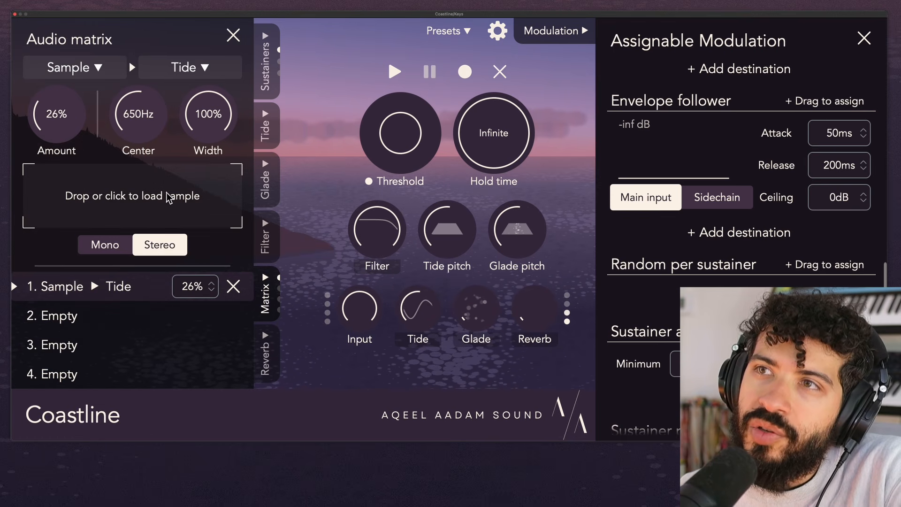
pyautogui.moveTo(72, 119); pyautogui.dragTo(86, 193)
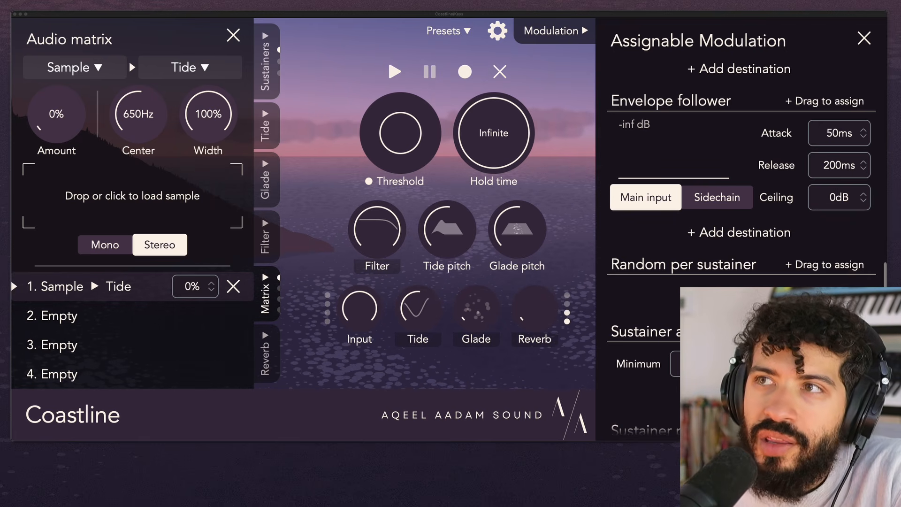
pyautogui.moveTo(433, 311); pyautogui.dragTo(433, 366)
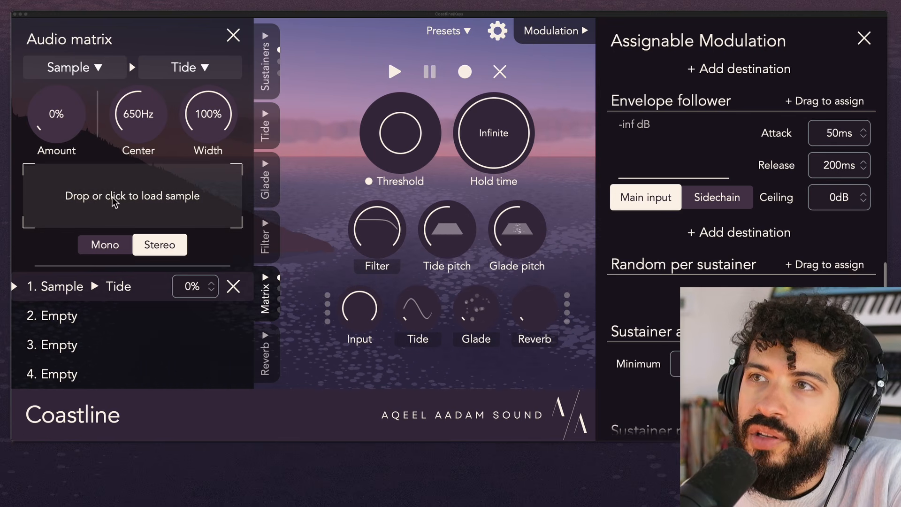
pyautogui.moveTo(112, 197); pyautogui.dragTo(108, 206)
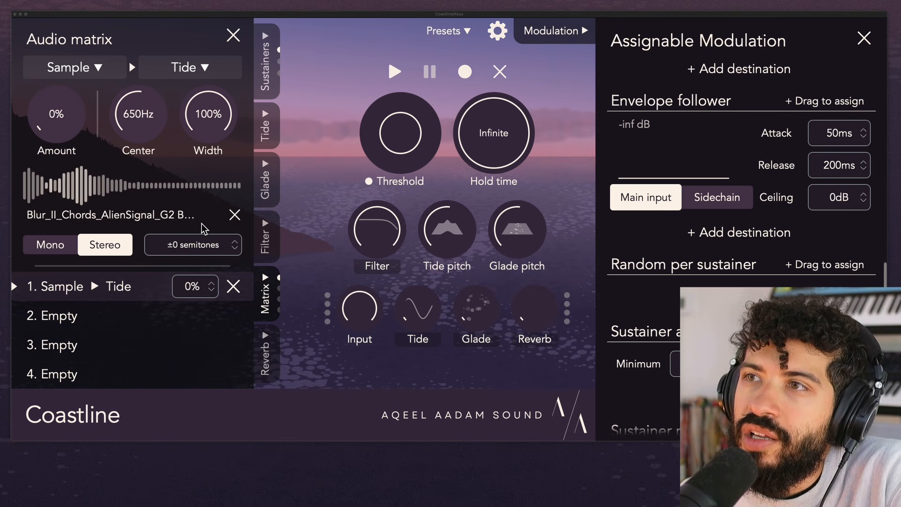
# - Raise the Tide volume and set the amount of the loaded sample routed into Tide to 55%
pyautogui.moveTo(417, 310); pyautogui.dragTo(436, 237)
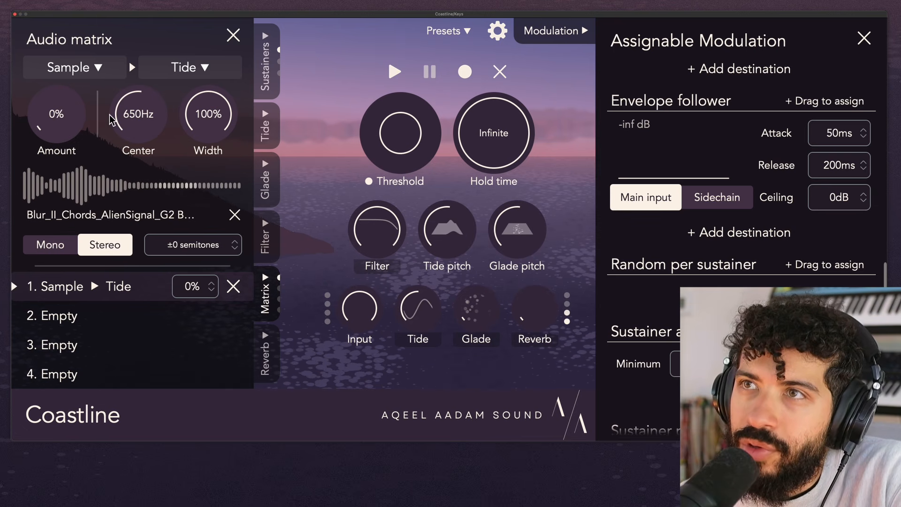
pyautogui.moveTo(71, 136); pyautogui.dragTo(83, 40)
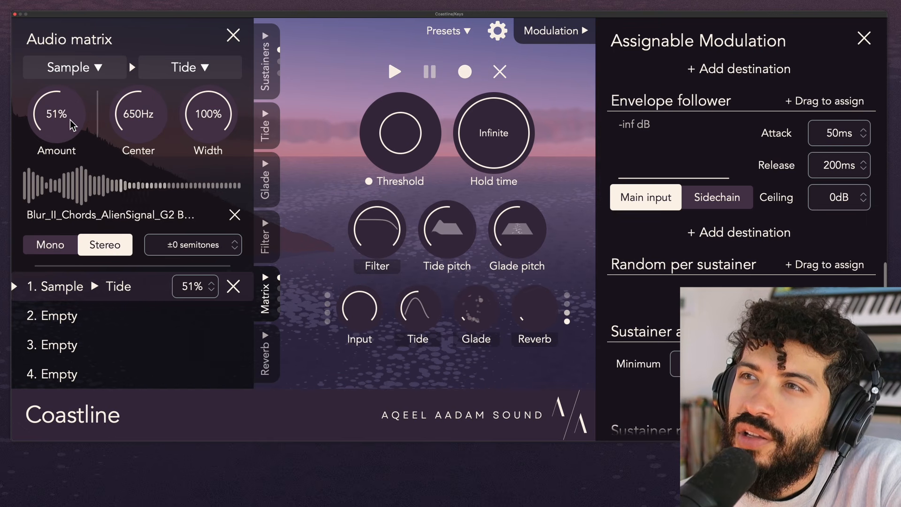
pyautogui.moveTo(71, 125); pyautogui.dragTo(74, 116)
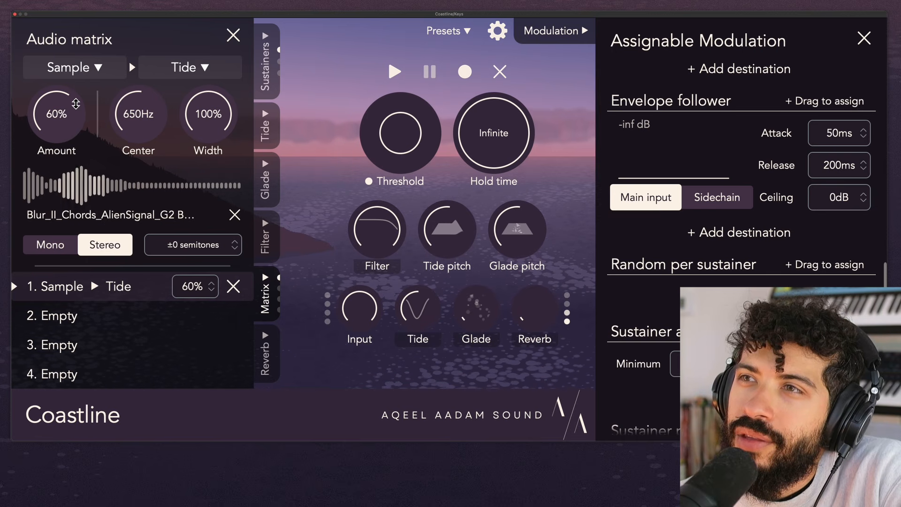
pyautogui.moveTo(76, 104); pyautogui.dragTo(75, 125)
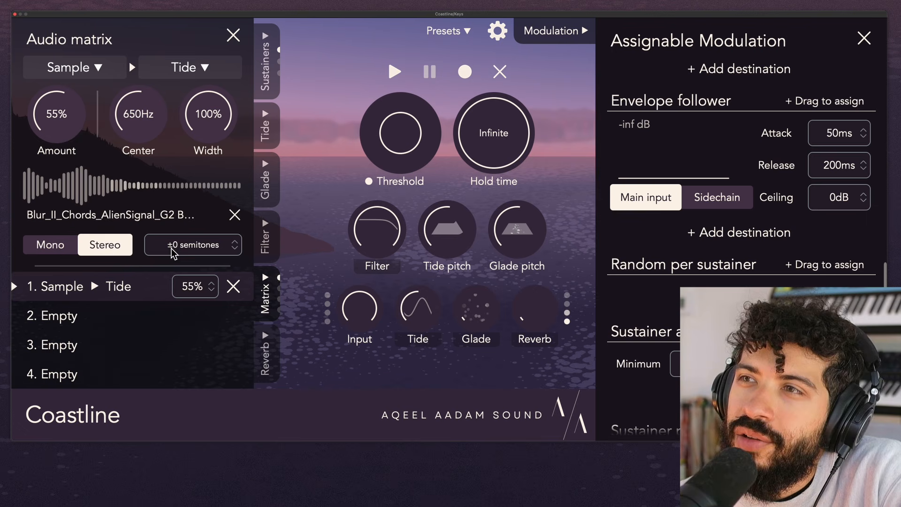
# - Transpose the loaded sample by +7 semitones and set its amount to 60%
pyautogui.moveTo(173, 252)
pyautogui.mouseDown()
pyautogui.moveTo(183, 229)
pyautogui.moveTo(188, 243)
pyautogui.mouseUp()
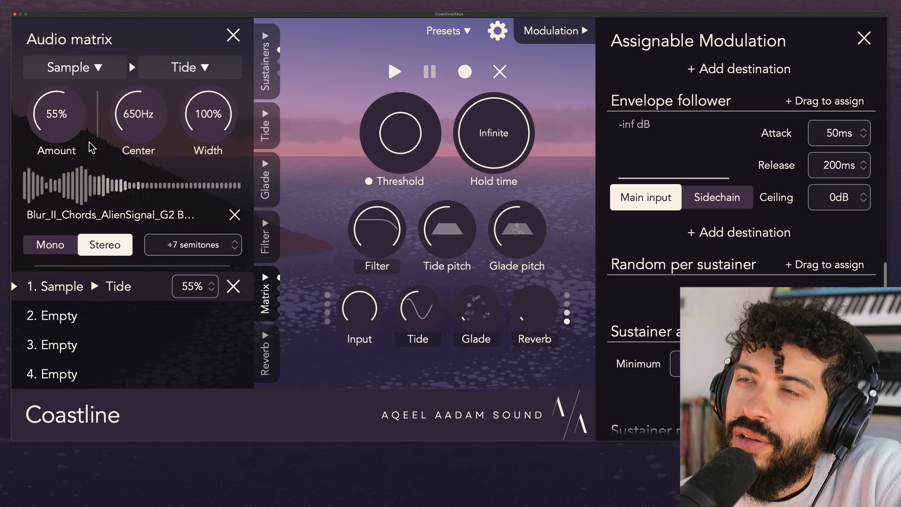
pyautogui.moveTo(75, 131); pyautogui.dragTo(74, 124)
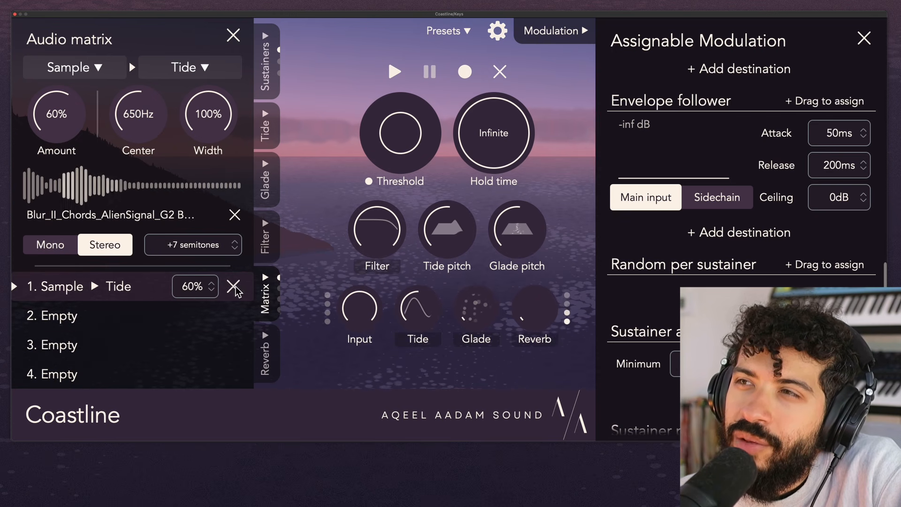
# - Remove the loaded sample and change the first routing to Tide into Input with an amount of 0%
pyautogui.click(234, 215)
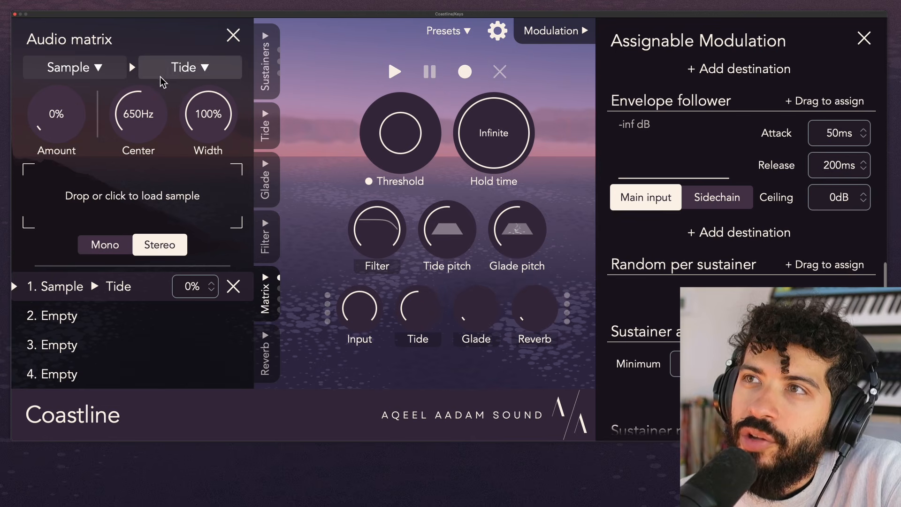
pyautogui.click(200, 74)
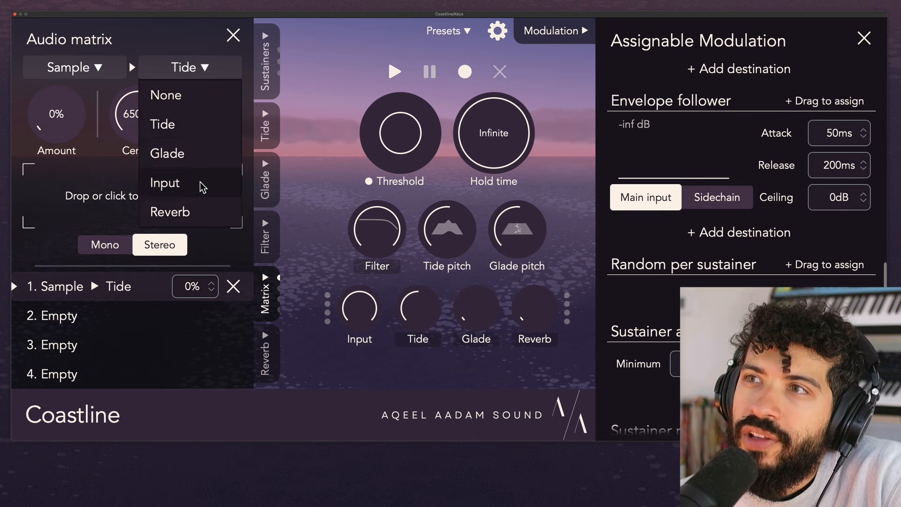
pyautogui.click(167, 182)
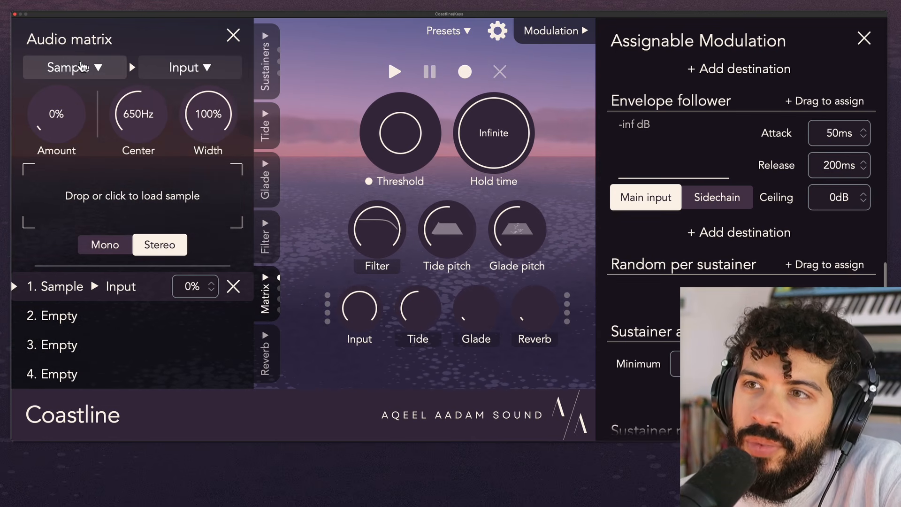
pyautogui.click(82, 68)
pyautogui.click(80, 107)
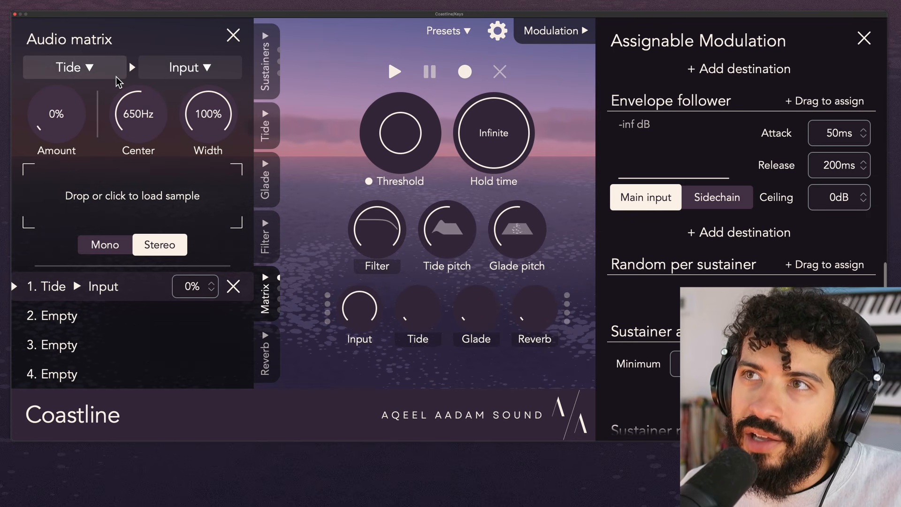
pyautogui.moveTo(73, 118); pyautogui.dragTo(75, 244)
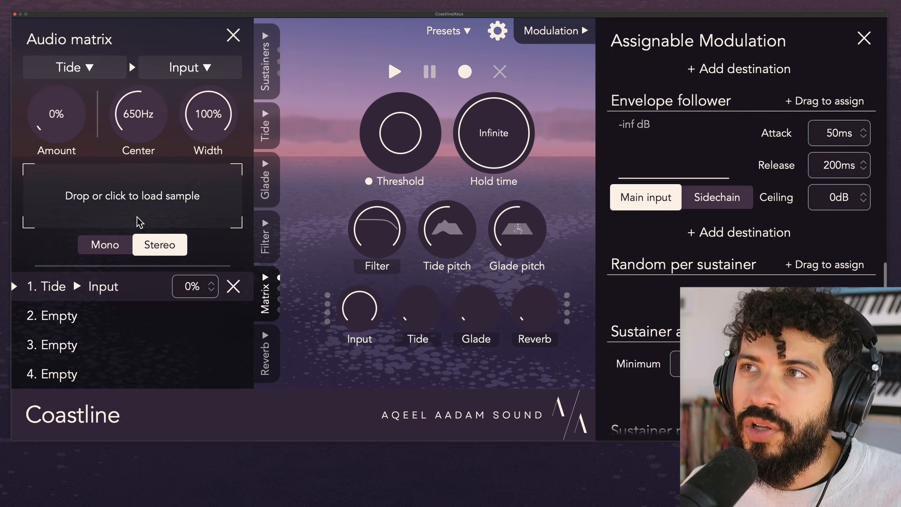
# - Check the Tide chorus setting and set the Tide-to-Input routing amount to 26%
pyautogui.click(277, 126)
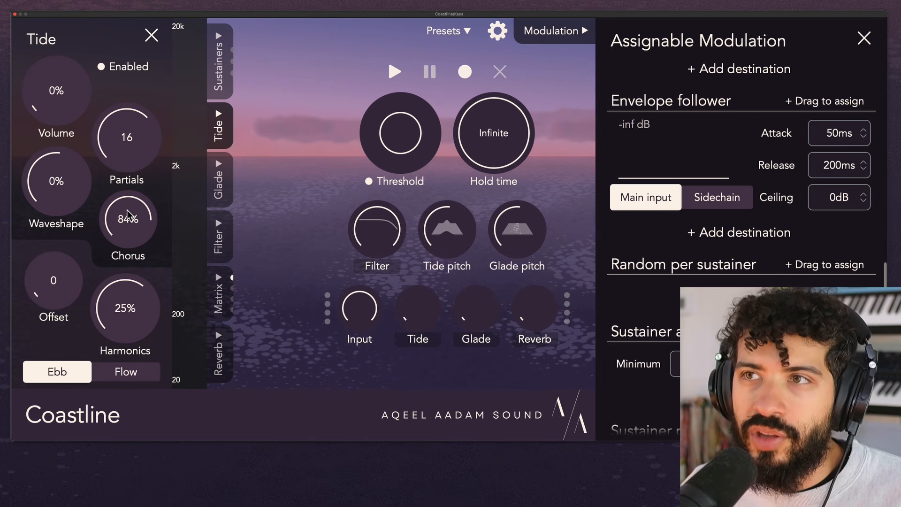
pyautogui.moveTo(123, 235); pyautogui.dragTo(134, 237)
pyautogui.click(218, 300)
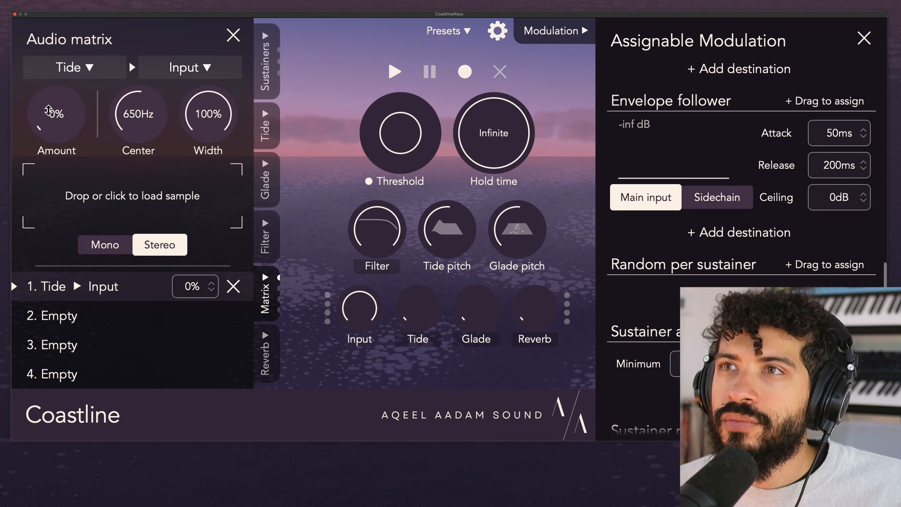
pyautogui.moveTo(48, 111); pyautogui.dragTo(61, 71)
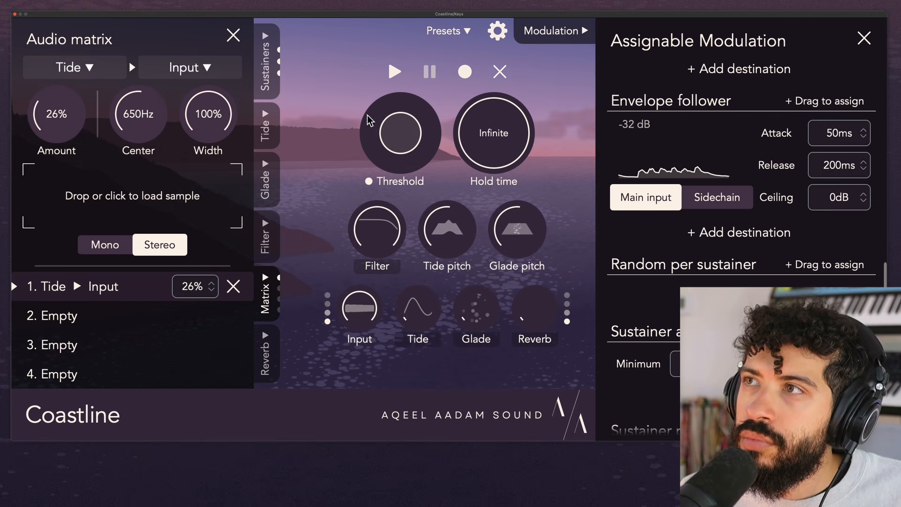
# - Set the number of sustainers to 2 and their fade-in time to 3.2 s
pyautogui.click(264, 55)
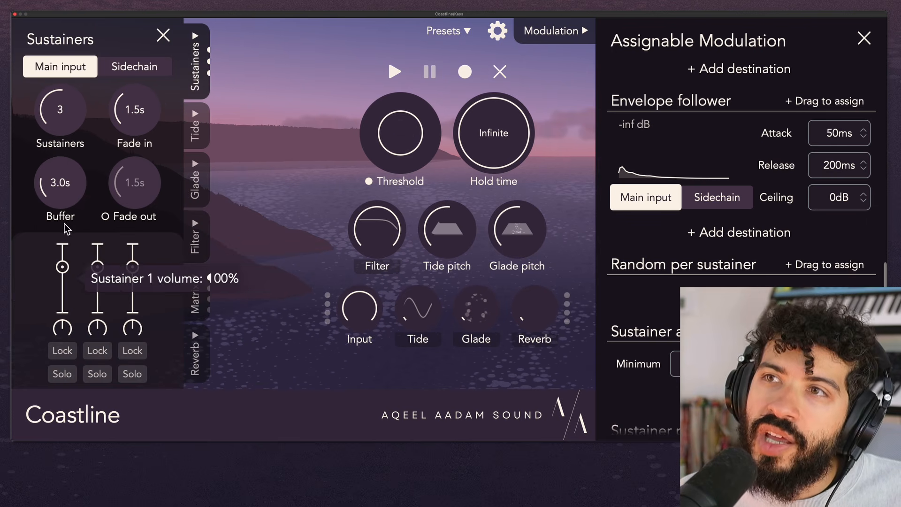
pyautogui.moveTo(87, 112); pyautogui.dragTo(86, 150)
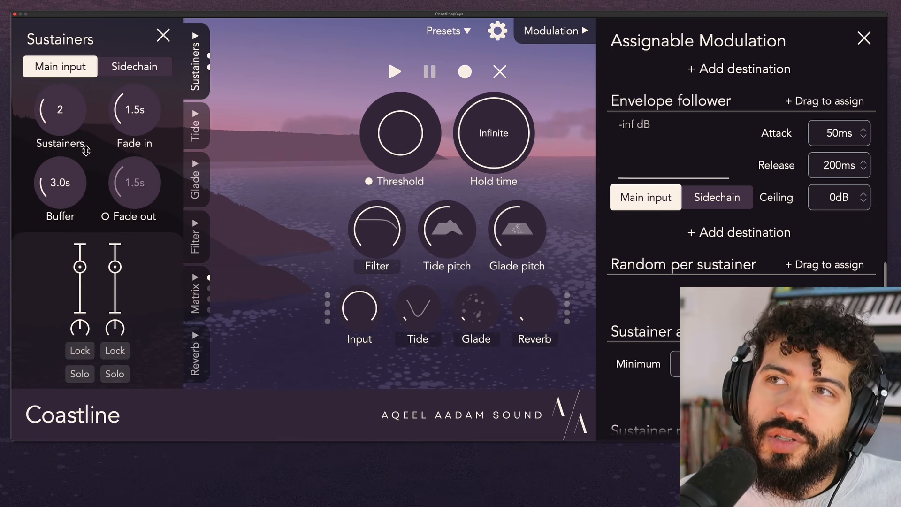
pyautogui.moveTo(150, 119); pyautogui.dragTo(155, 96)
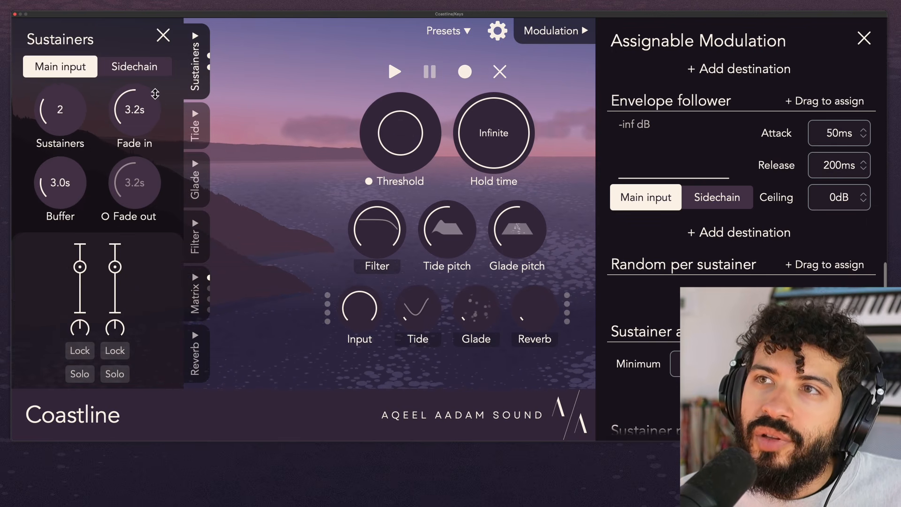
# - Set the Tide-to-Input amount to 41% in the audio matrix and lower the Tide pitch
pyautogui.click(210, 286)
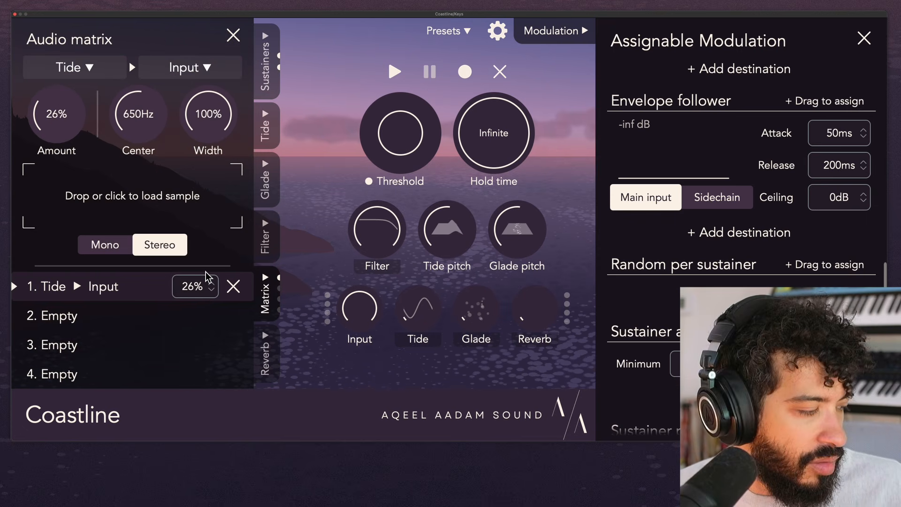
pyautogui.moveTo(74, 115); pyautogui.dragTo(74, 107)
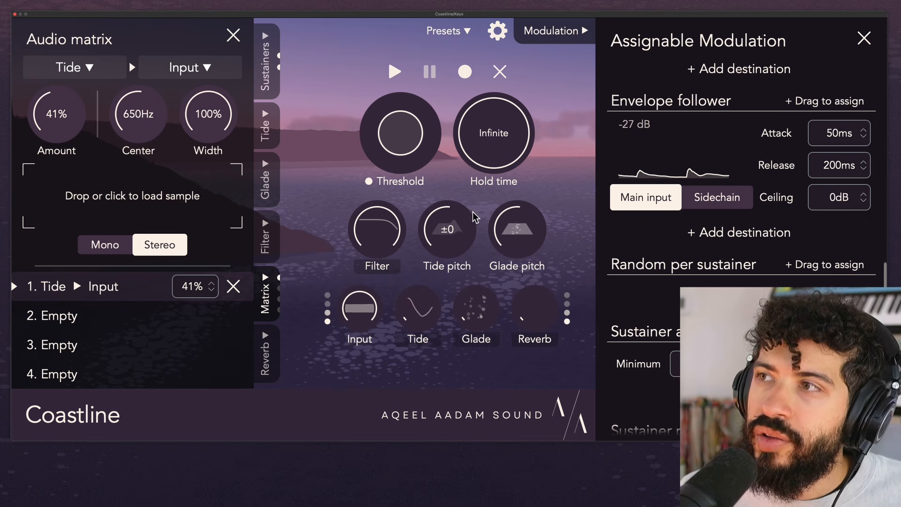
pyautogui.moveTo(455, 226); pyautogui.dragTo(457, 265)
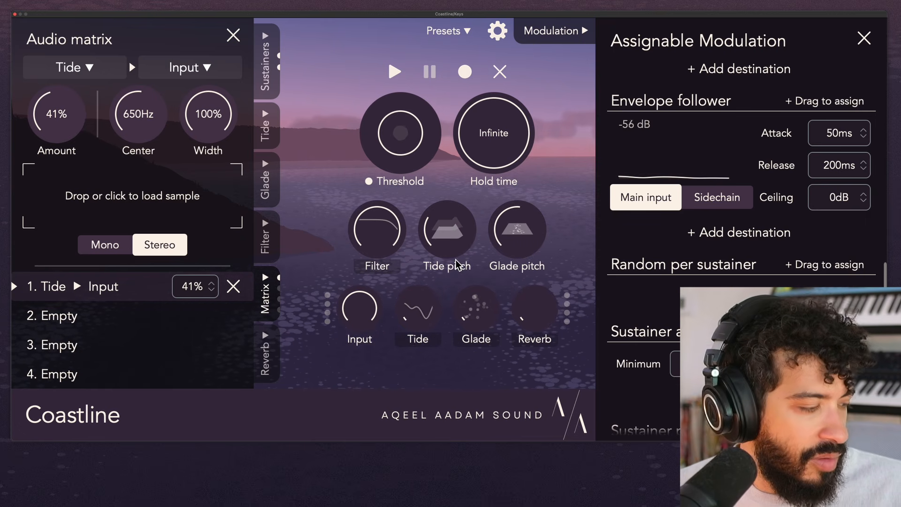
pyautogui.moveTo(449, 256)
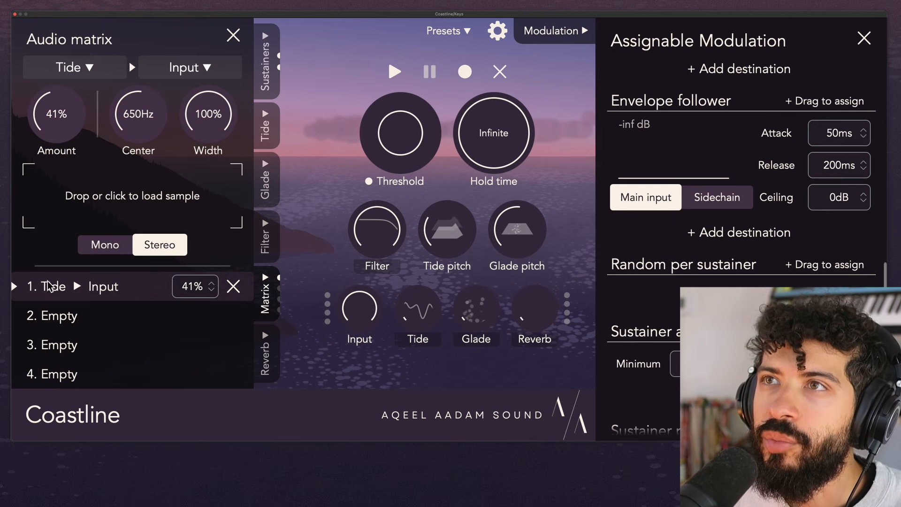
# - Change the source of the Input routing from Tide to Sidechain and set its amount to 0%
pyautogui.click(106, 66)
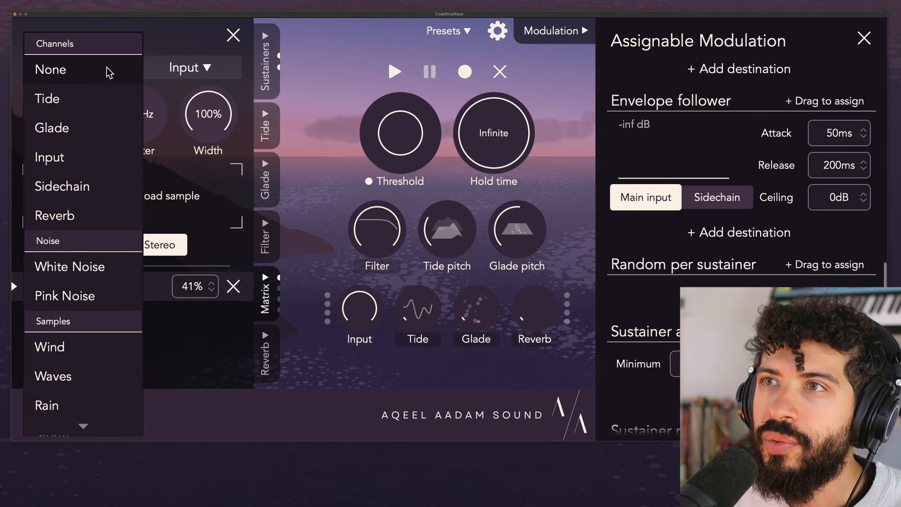
pyautogui.click(89, 190)
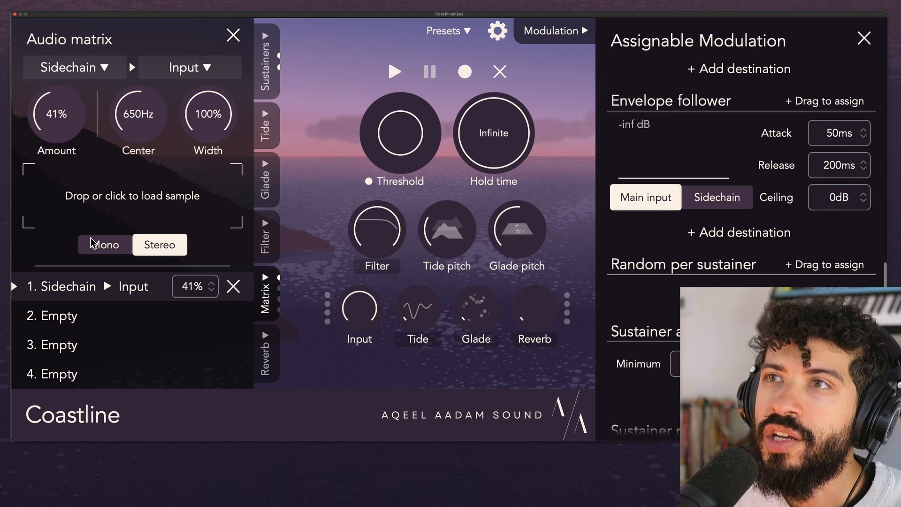
pyautogui.moveTo(75, 125); pyautogui.dragTo(64, 268)
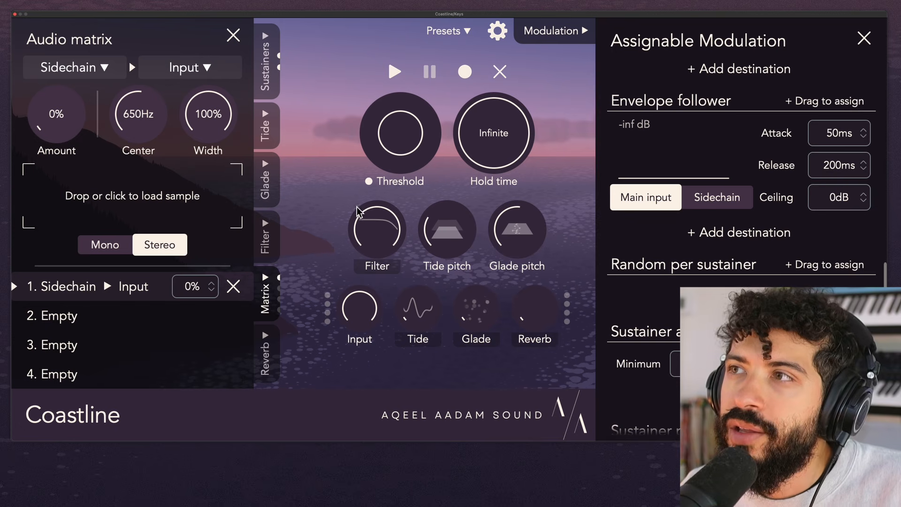
# - Disable the Threshold and set the Sidechain-to-Input amount to 52%
pyautogui.click(403, 185)
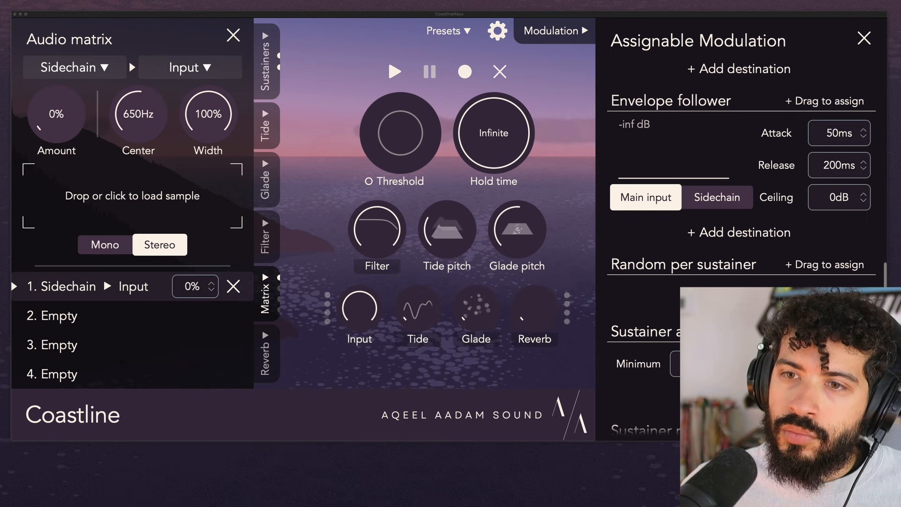
pyautogui.moveTo(78, 108); pyautogui.dragTo(78, 27)
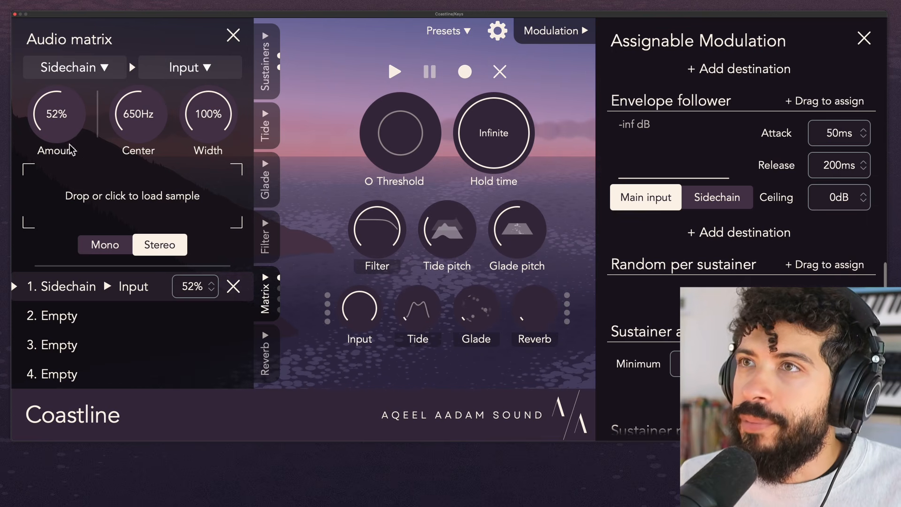
# - Bring the sequencer settings into view among the assignable modulation sources
pyautogui.scroll(10, 738, 137)
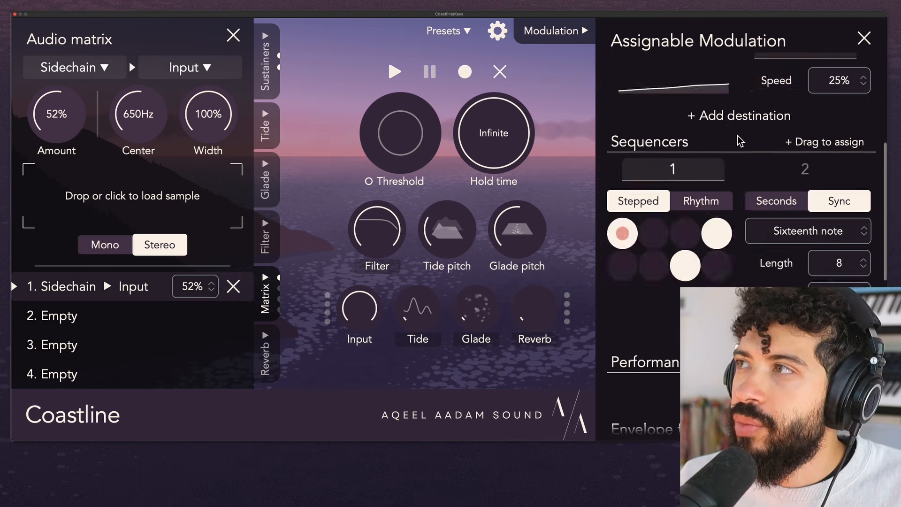